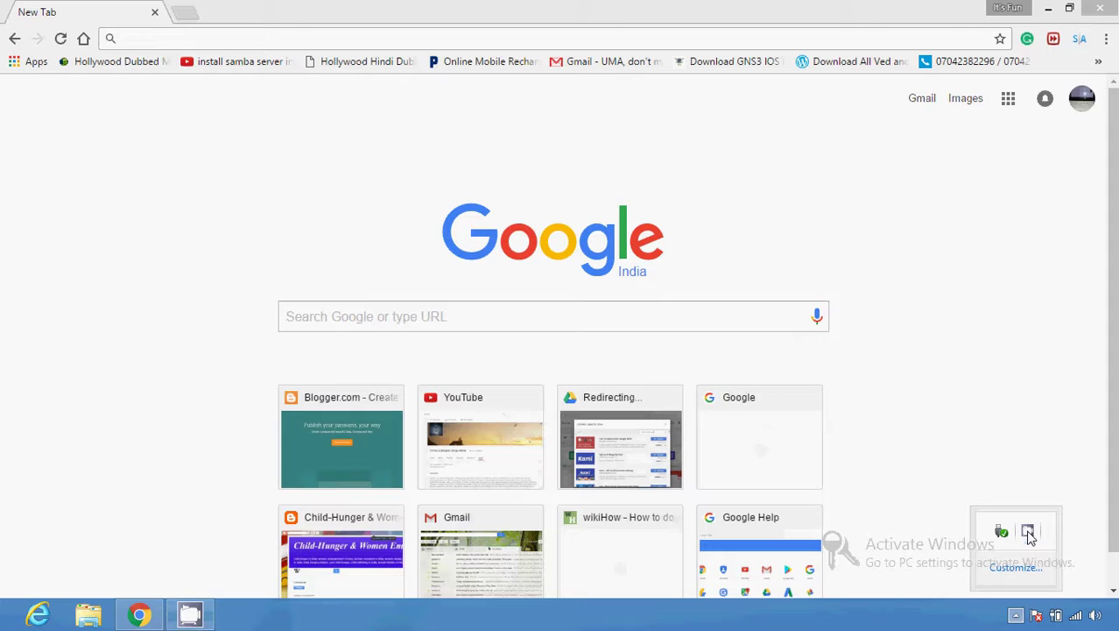
pyautogui.click(1016, 616)
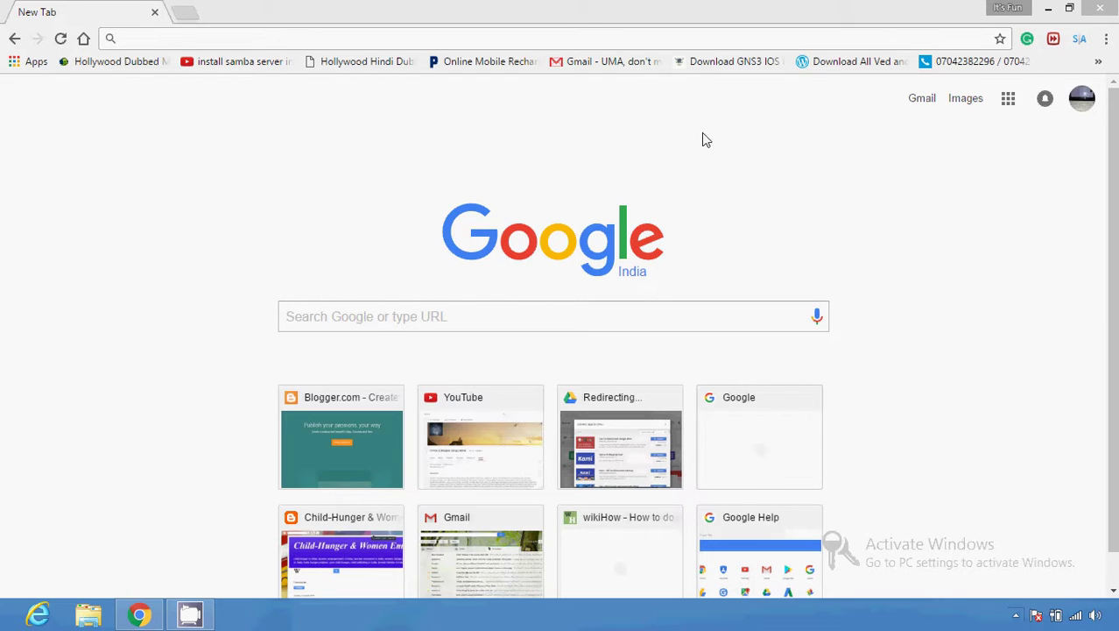
pyautogui.click(634, 36)
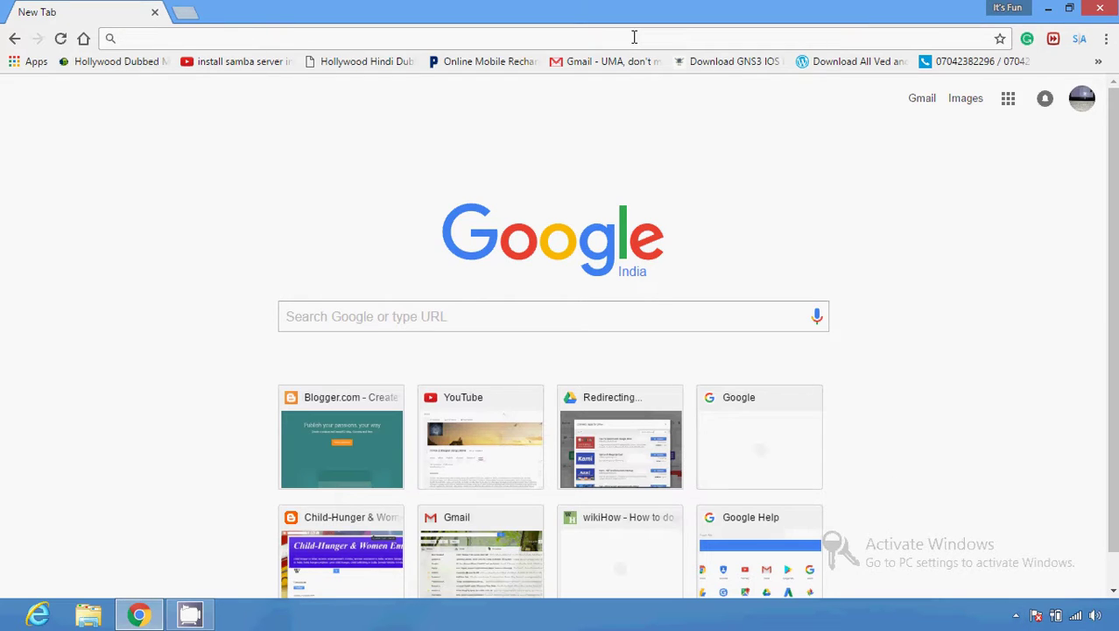
pyautogui.write('www.')
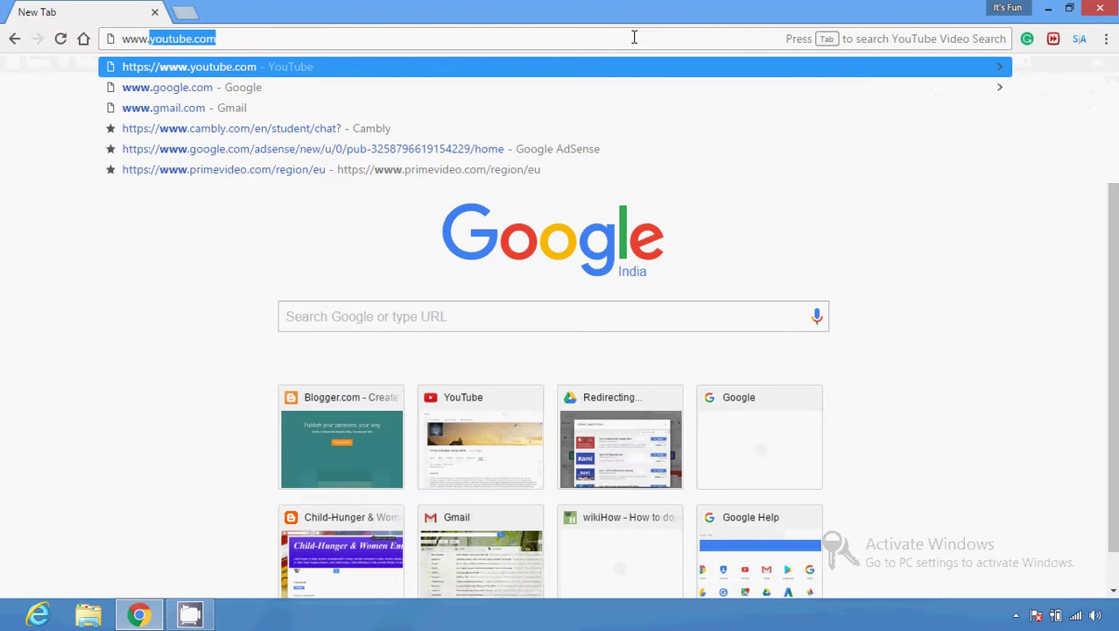
pyautogui.write('google.com//')
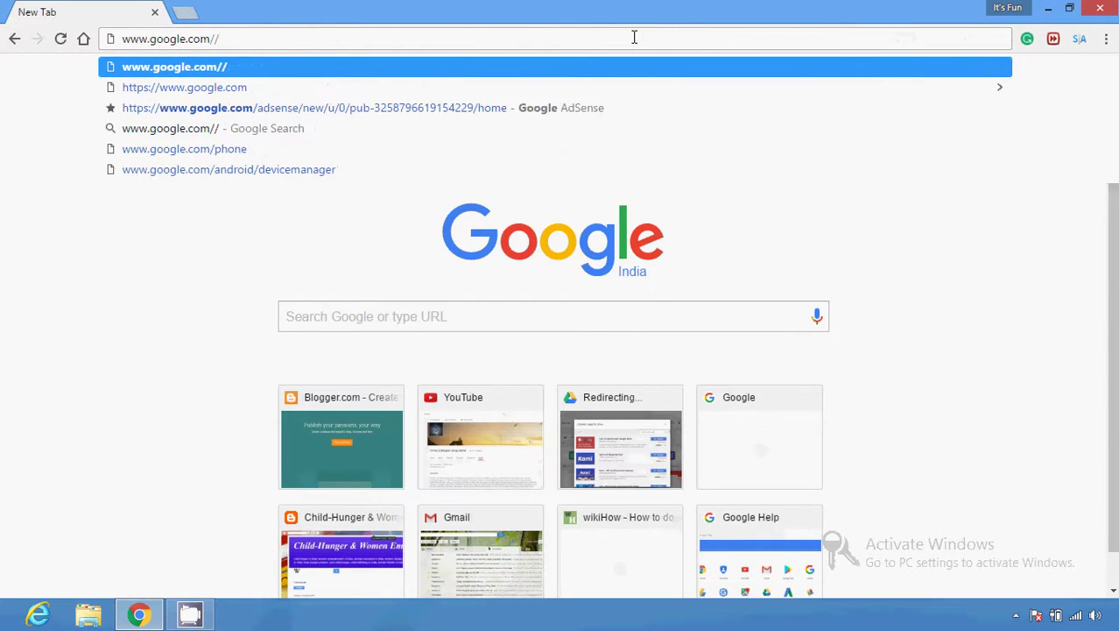
pyautogui.press('BackSpace')
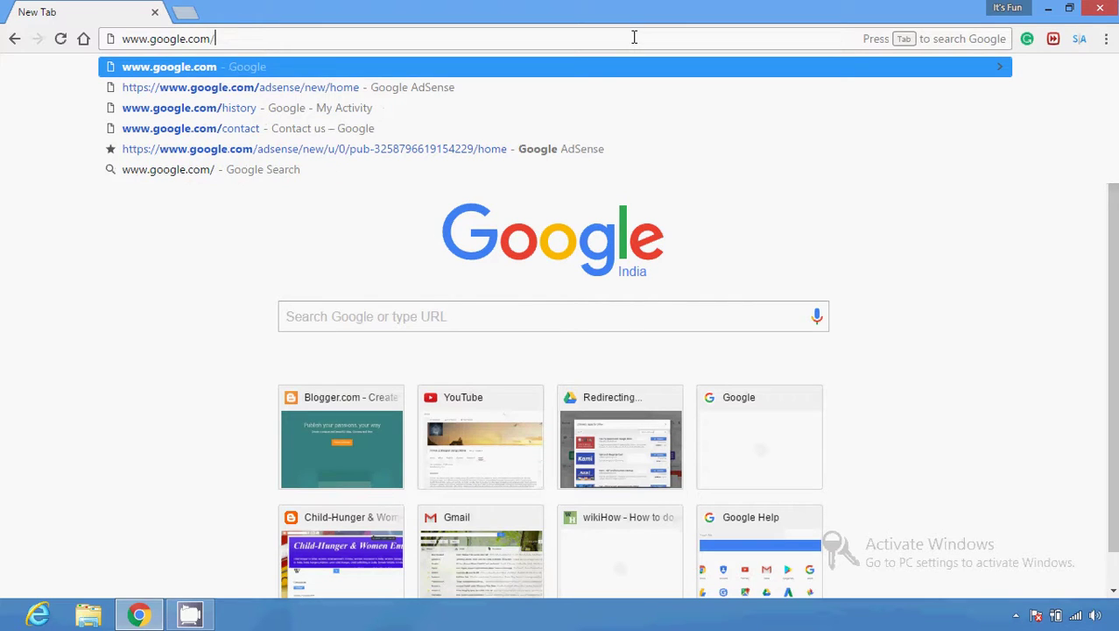
pyautogui.write('earth/')
pyautogui.press('Return')
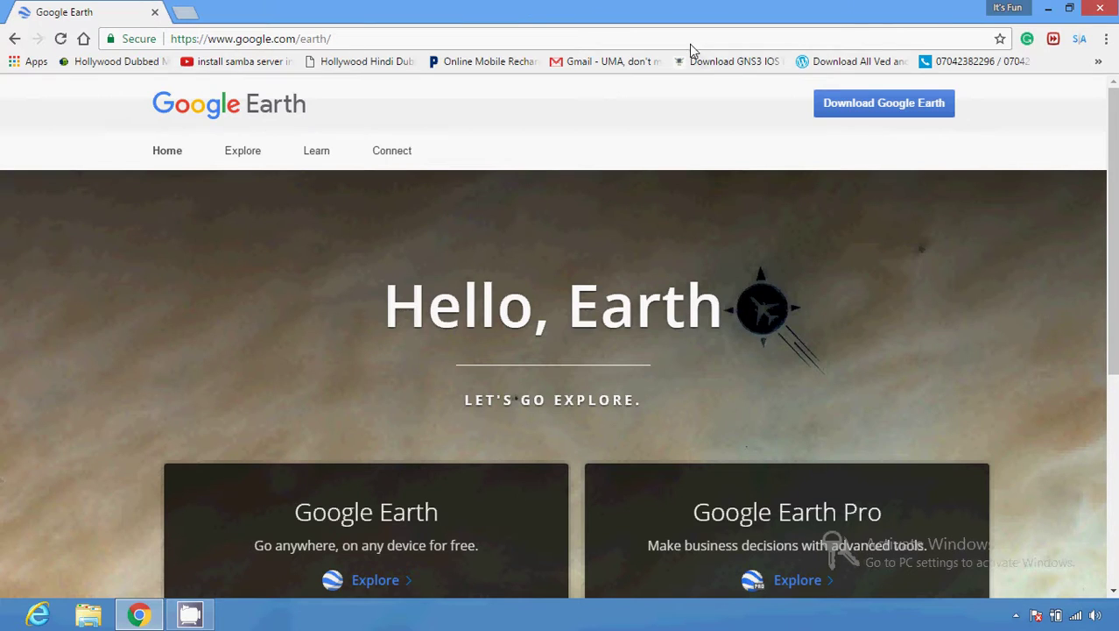
# Open the Google Earth download page and briefly view the Save All Images extension's options.
pyautogui.click(846, 109)
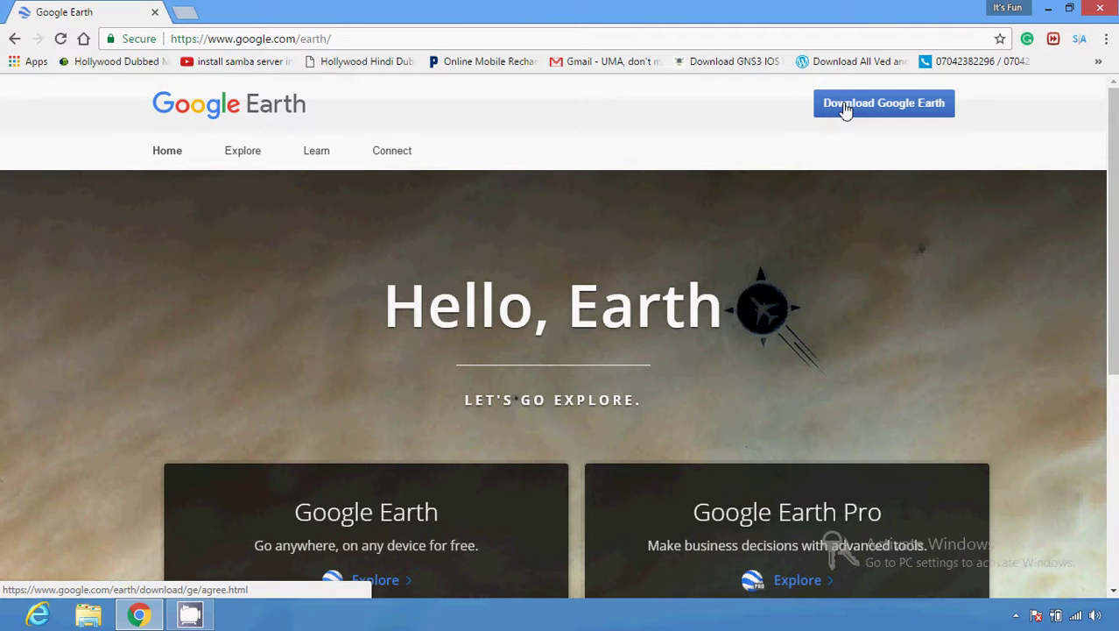
pyautogui.rightClick(1079, 38)
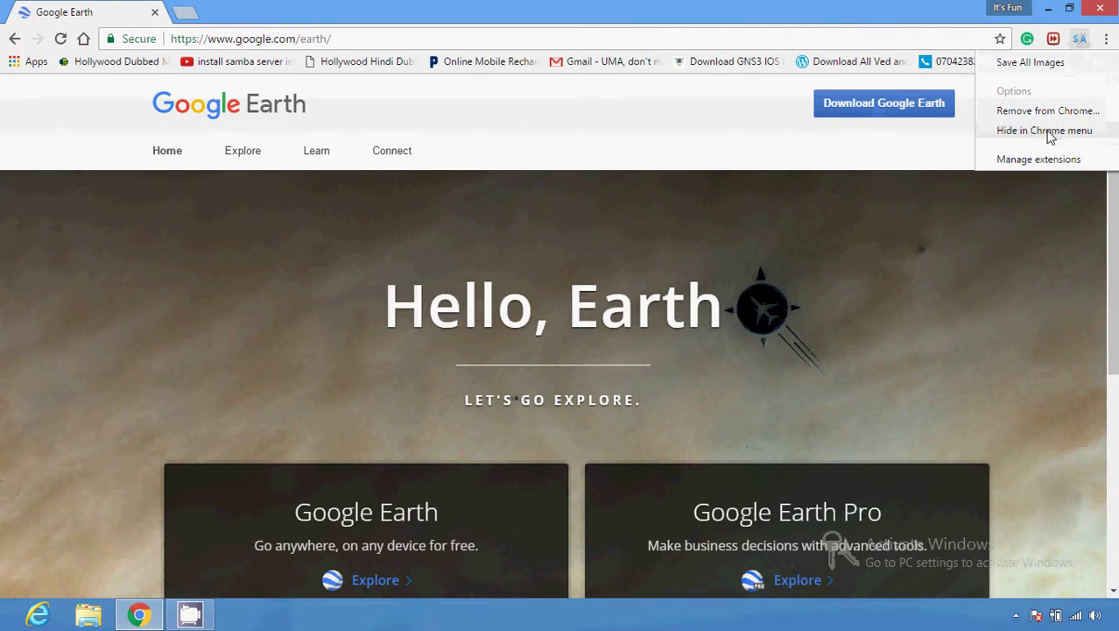
pyautogui.click(1081, 42)
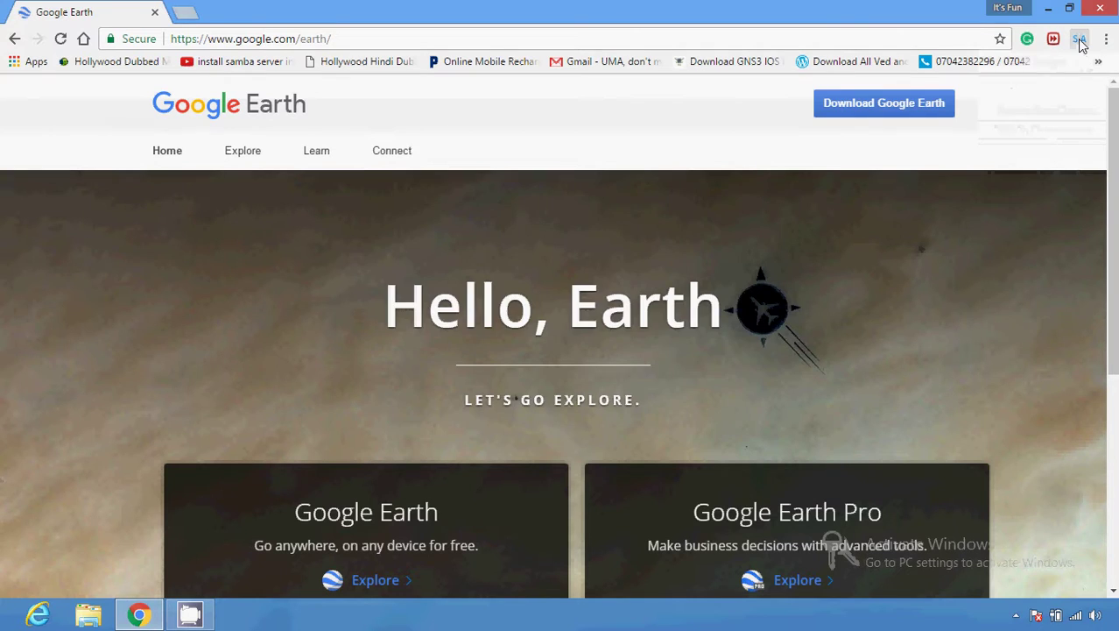
# End the extension processes 2604, 2440, 3856 and 3128 in Chrome Task Manager.
pyautogui.hotkey('shift', 'Escape')
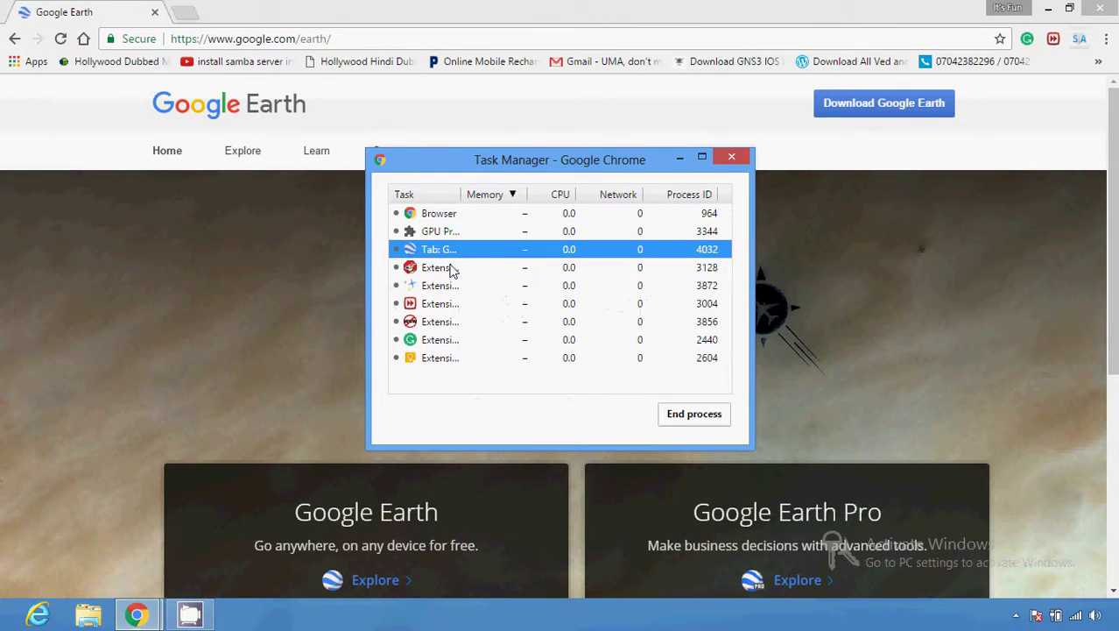
pyautogui.click(447, 268)
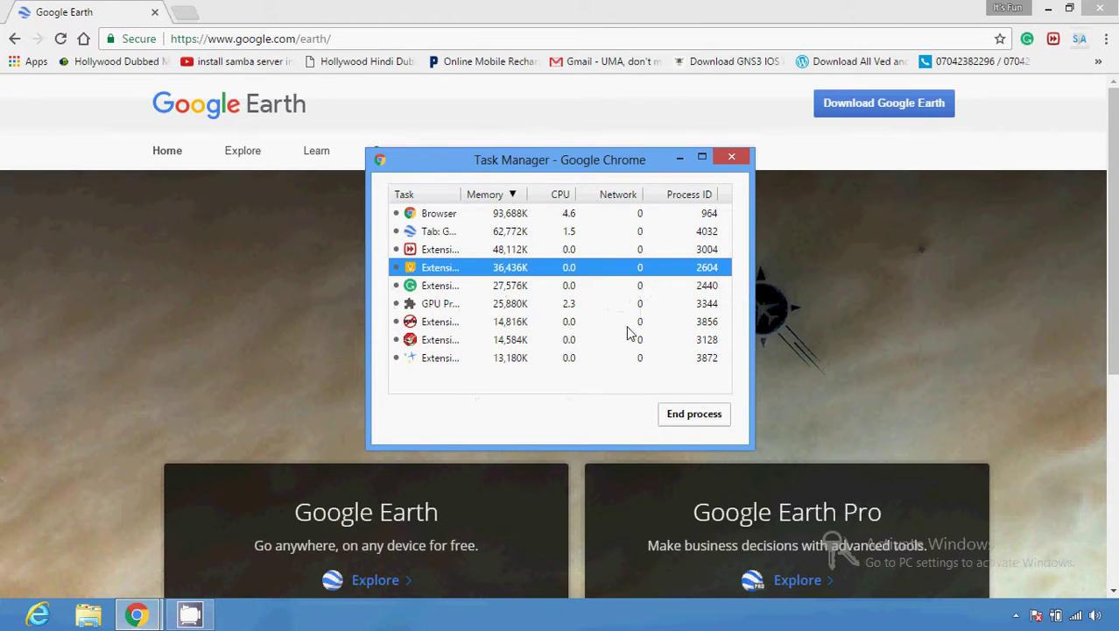
pyautogui.click(694, 414)
pyautogui.click(442, 270)
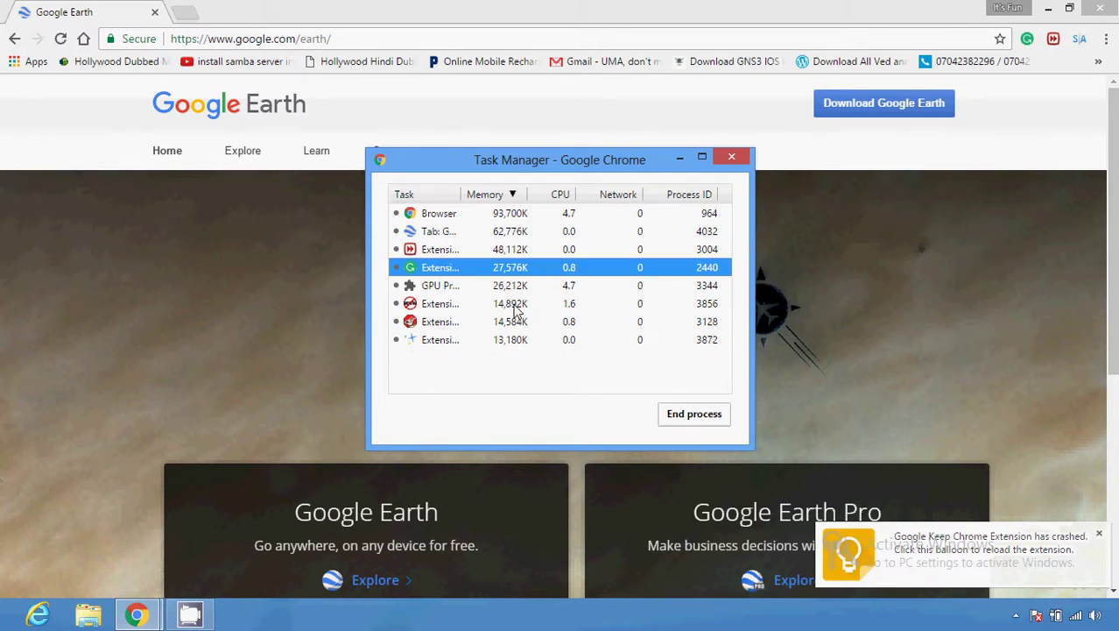
pyautogui.click(715, 420)
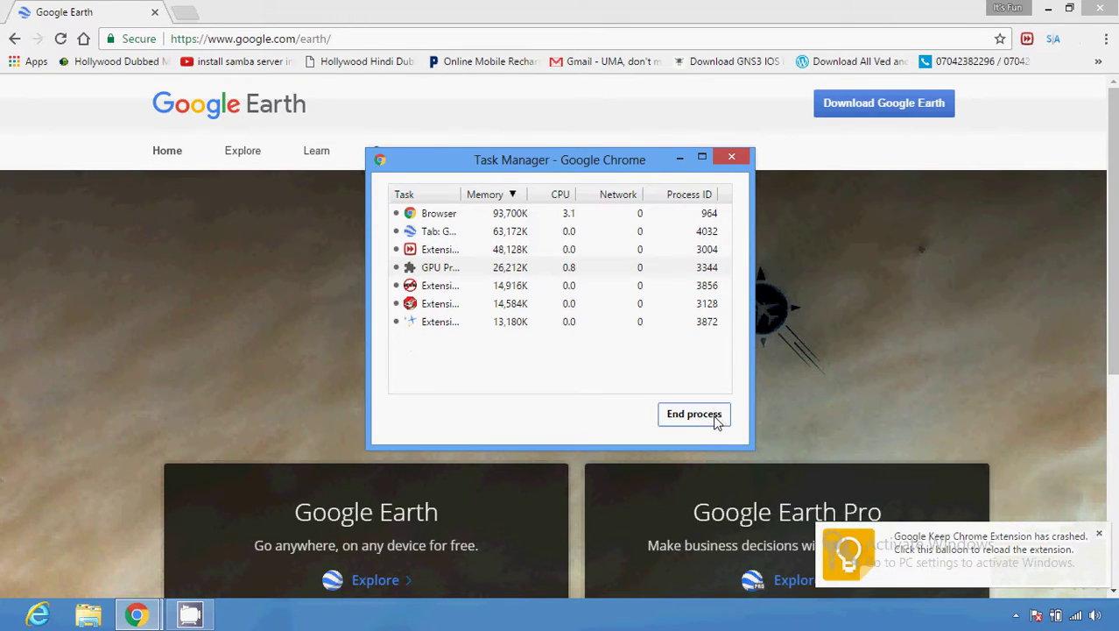
pyautogui.click(452, 270)
pyautogui.click(443, 295)
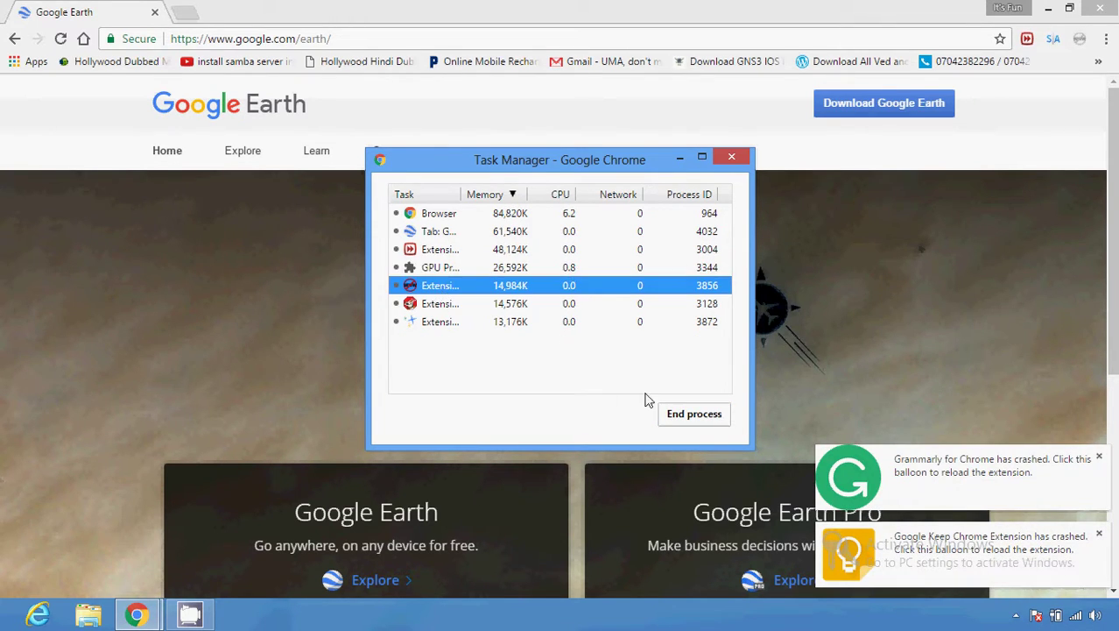
pyautogui.click(707, 420)
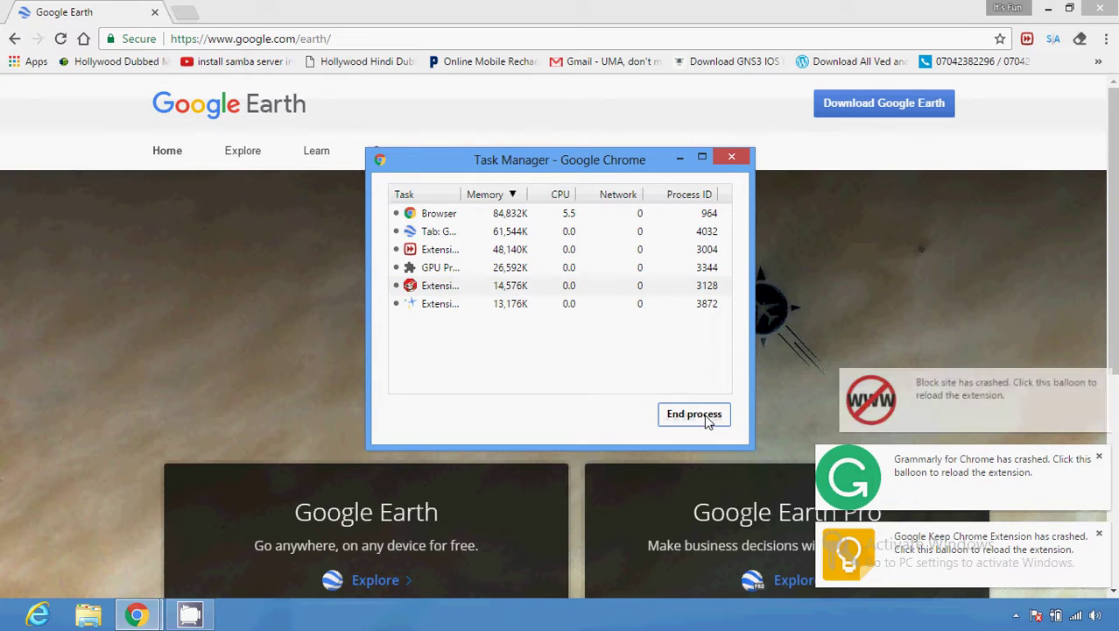
pyautogui.click(457, 291)
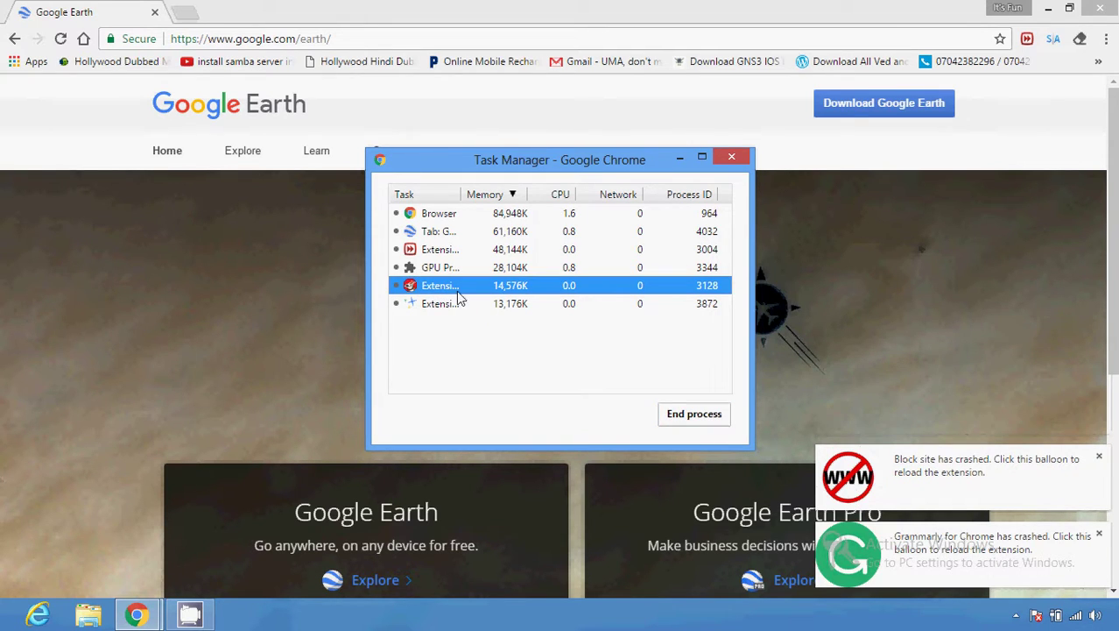
pyautogui.click(706, 419)
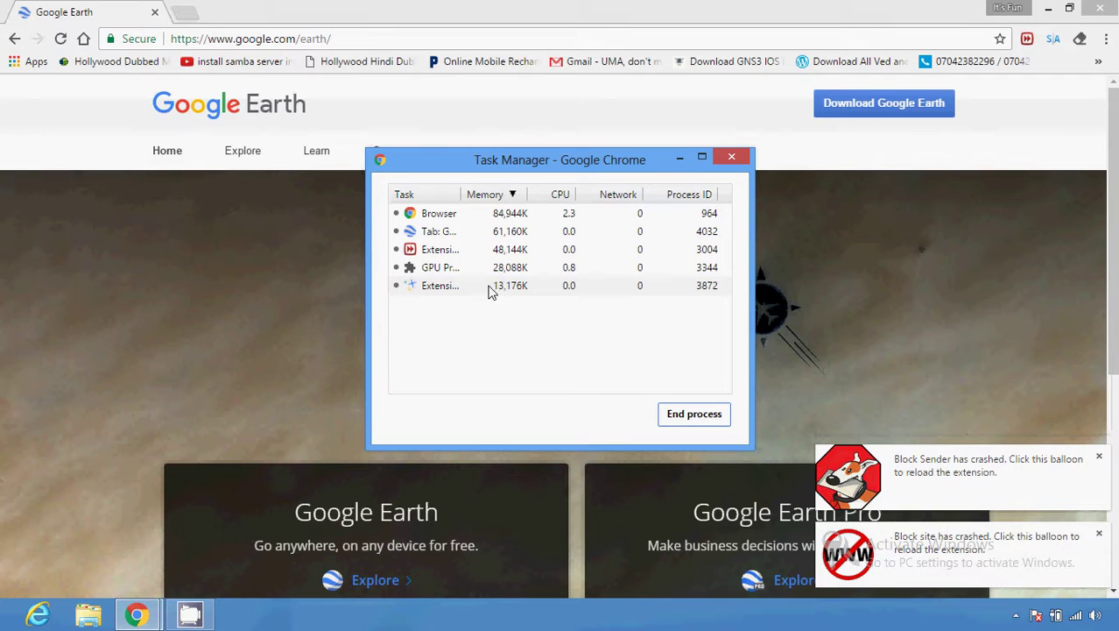
pyautogui.click(729, 156)
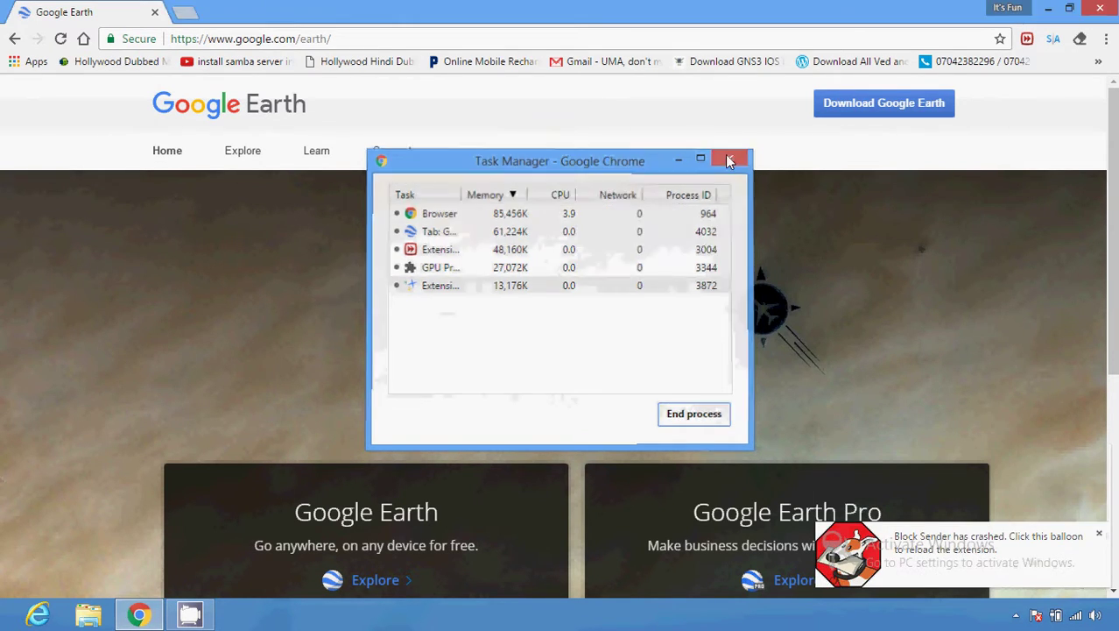
# Agree and download the Google Earth installer, then show GoogleEarthSetup.exe in its folder.
pyautogui.click(852, 114)
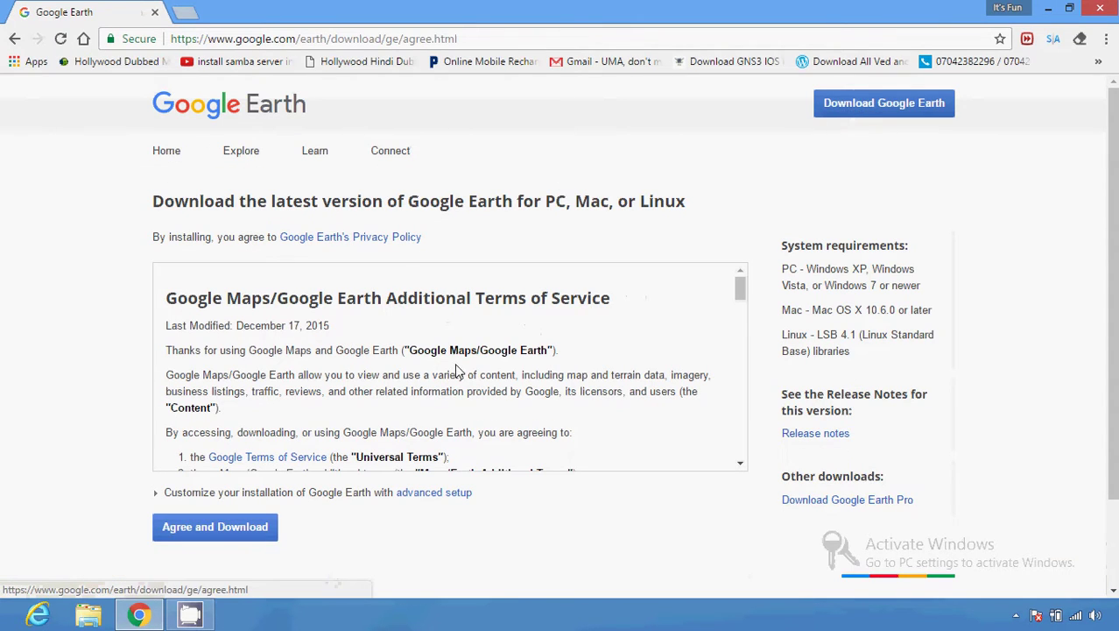
pyautogui.click(215, 528)
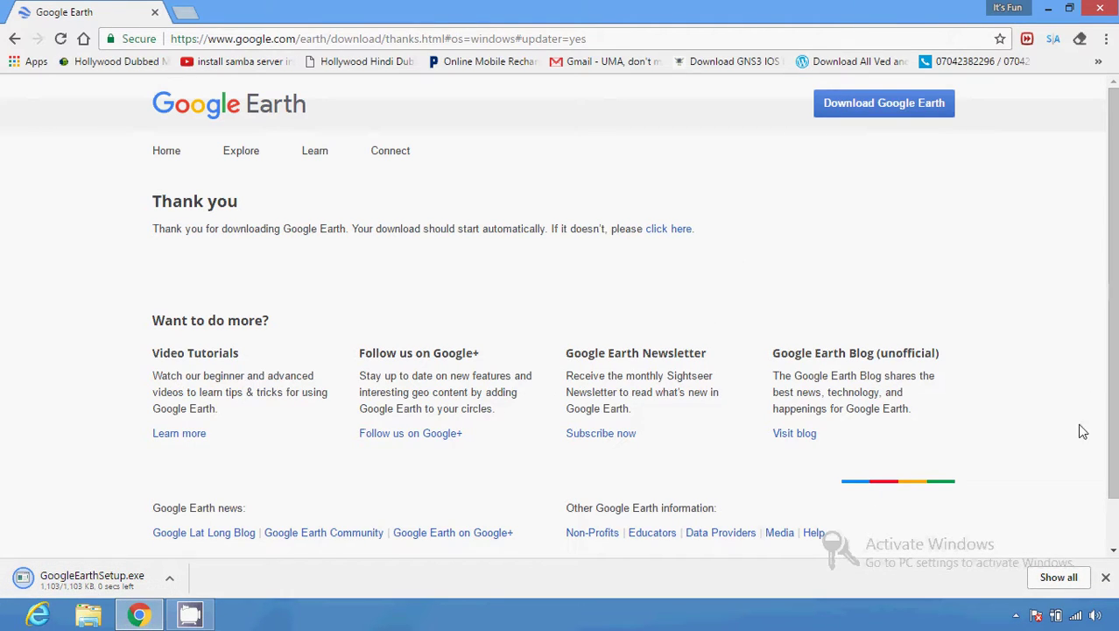
pyautogui.click(1060, 577)
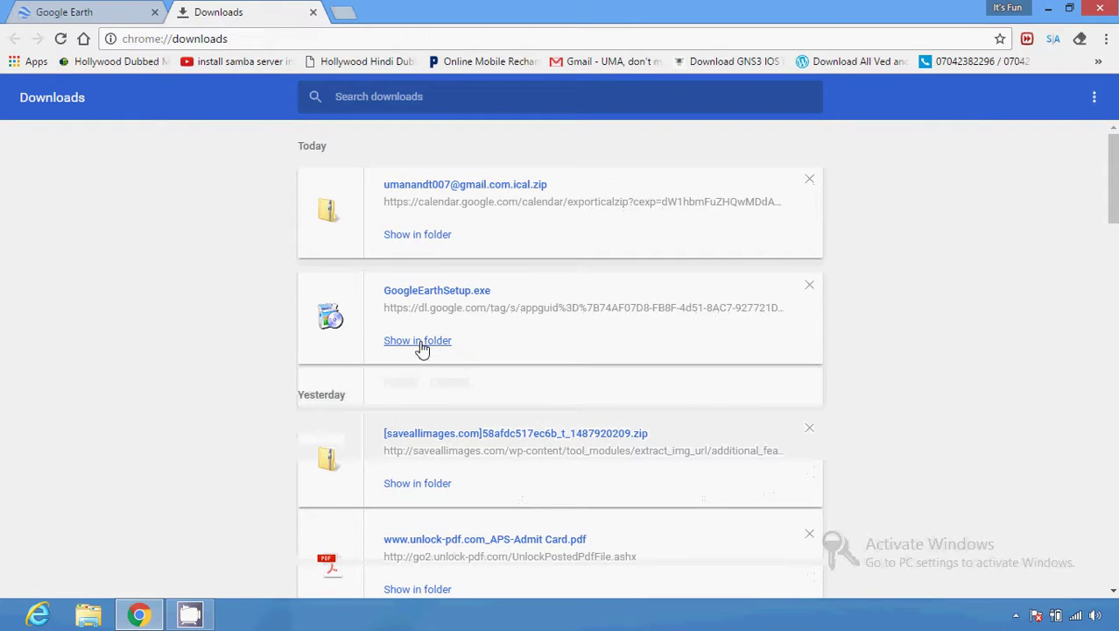
pyautogui.click(417, 341)
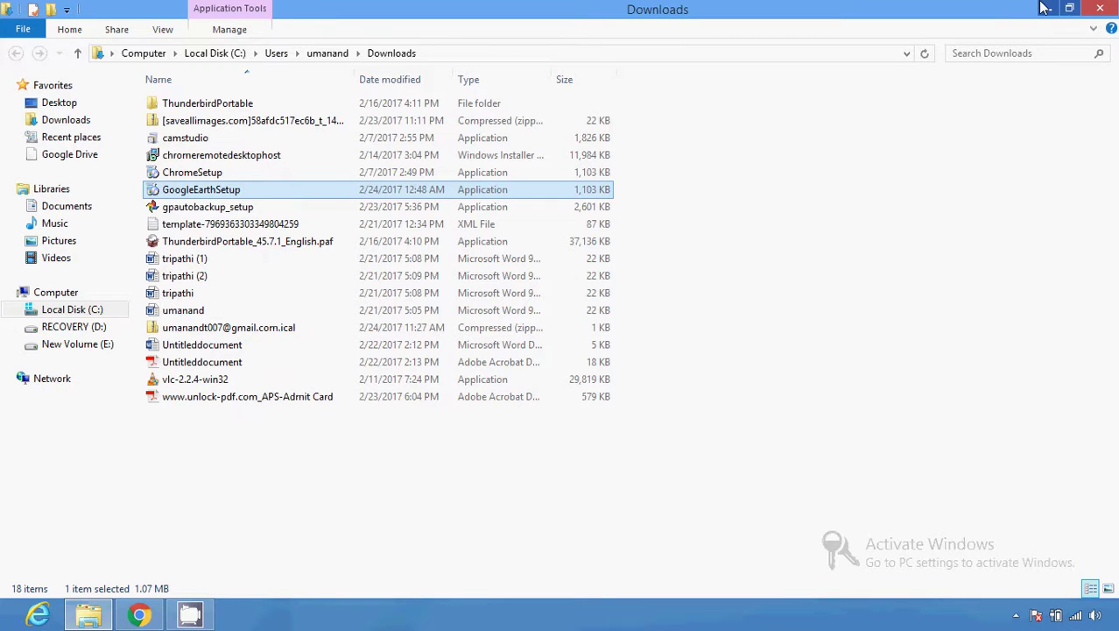
# Minimize the Downloads folder while GoogleEarthSetup installs and launches Google Earth.
pyautogui.click(1044, 8)
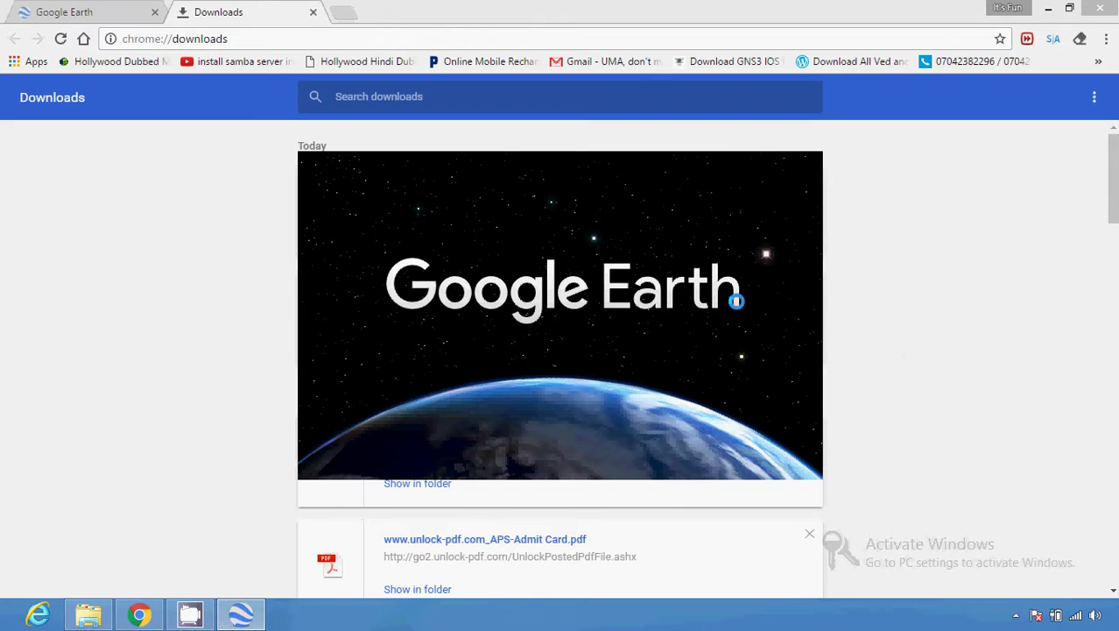
# Close the Google Earth web tab, hide Chrome and maximize the Google Earth window.
pyautogui.click(155, 11)
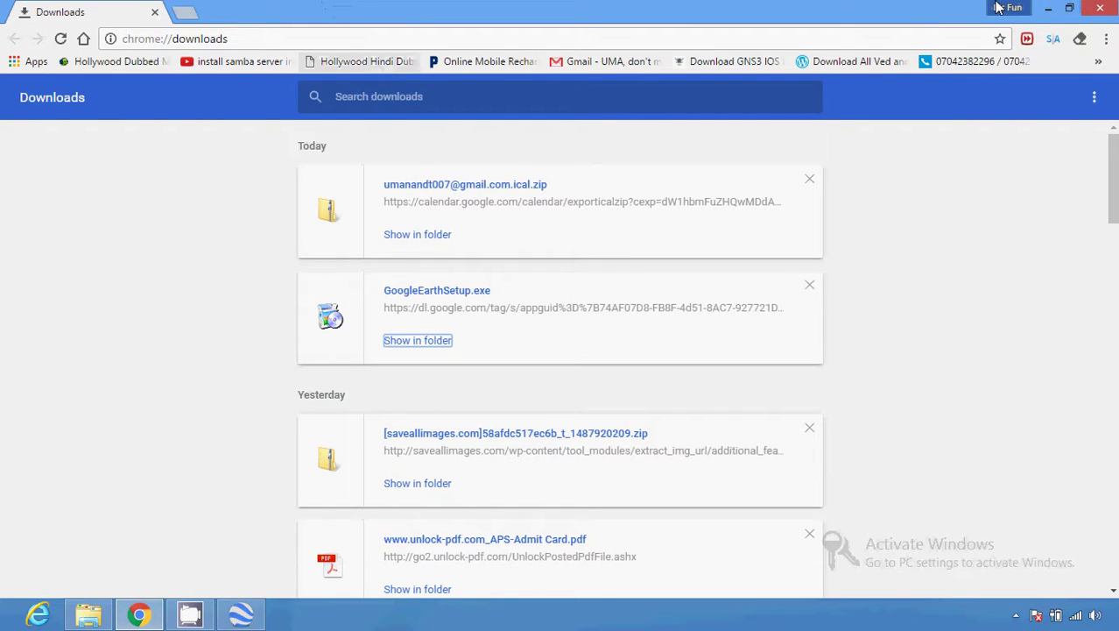
pyautogui.click(1048, 8)
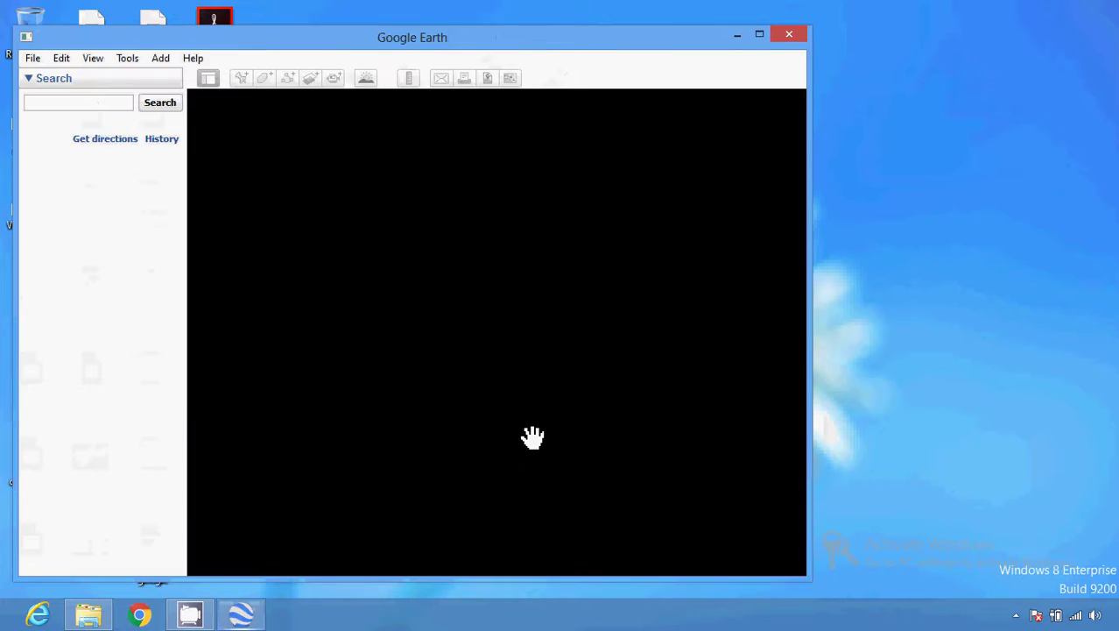
pyautogui.click(760, 34)
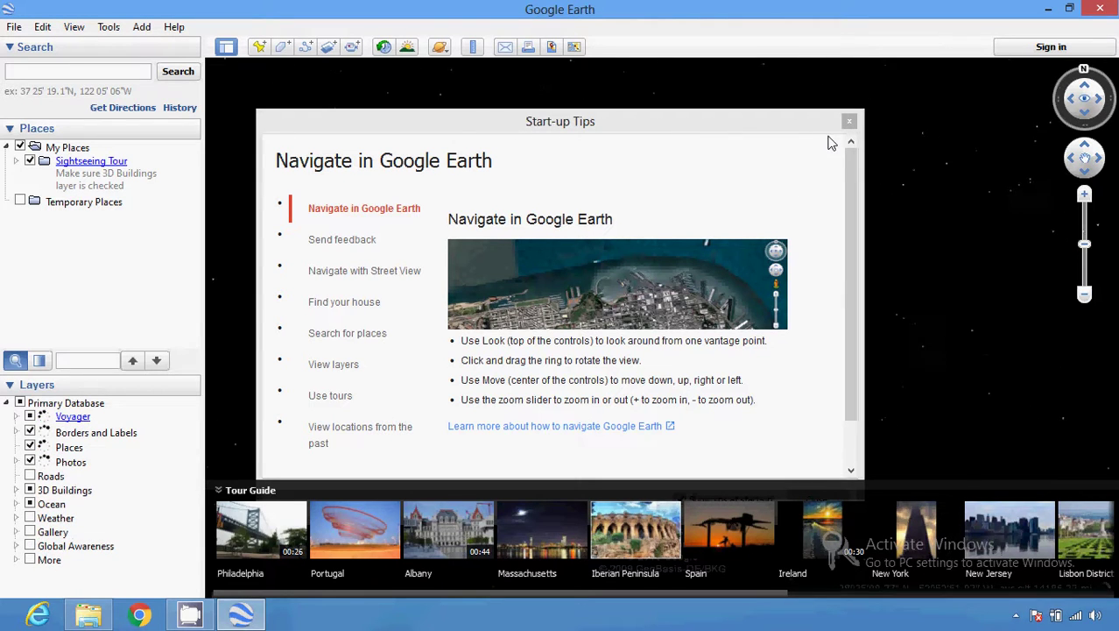
# Read the Find your house tip, then close Start-up Tips and the Finding Home promotion.
pyautogui.click(383, 306)
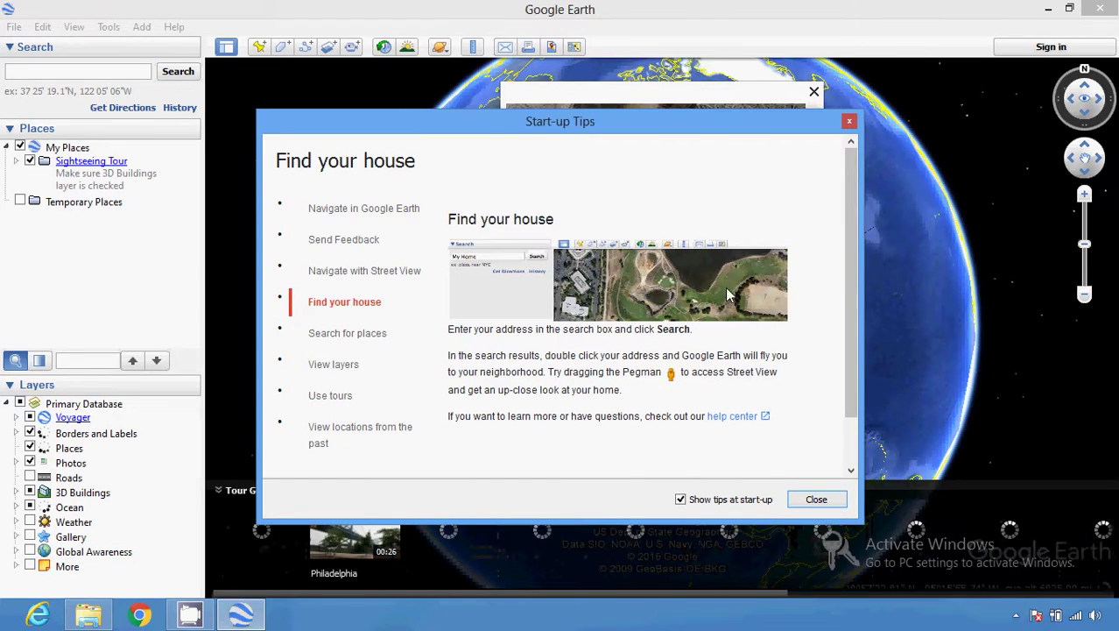
pyautogui.click(816, 499)
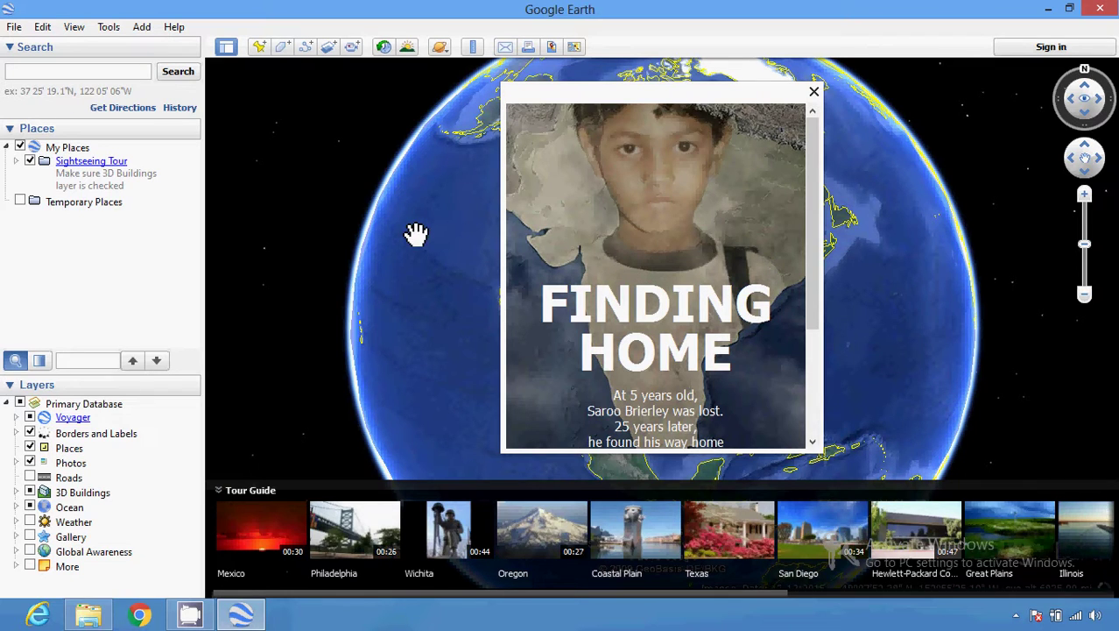
pyautogui.click(814, 92)
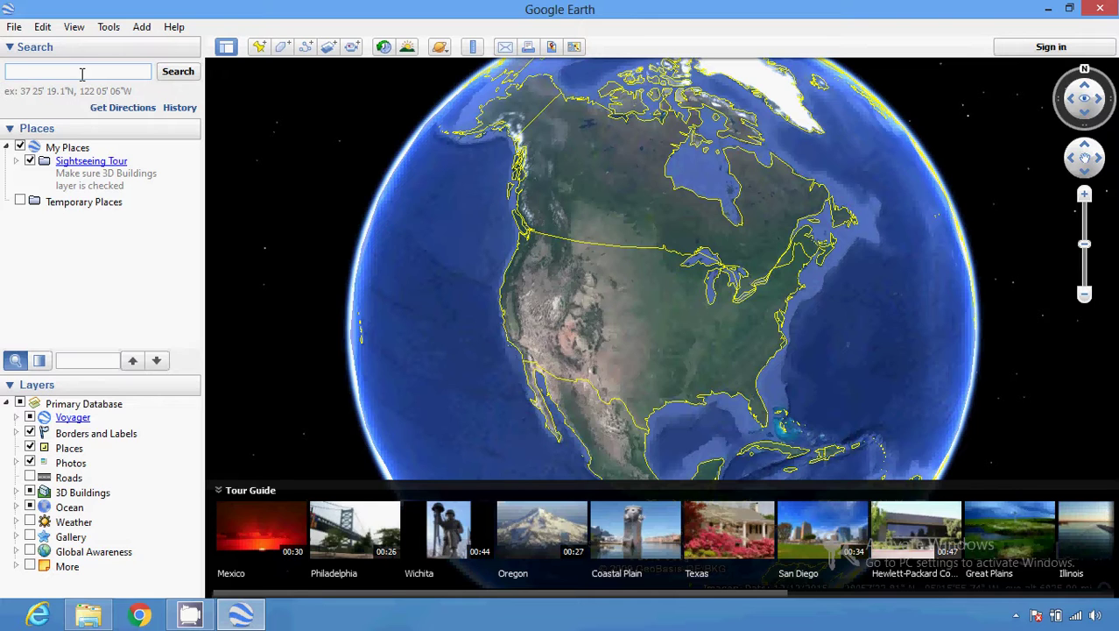
# Search for 'New Delhi, Delhi, India' and fly there.
pyautogui.write('w delhi')
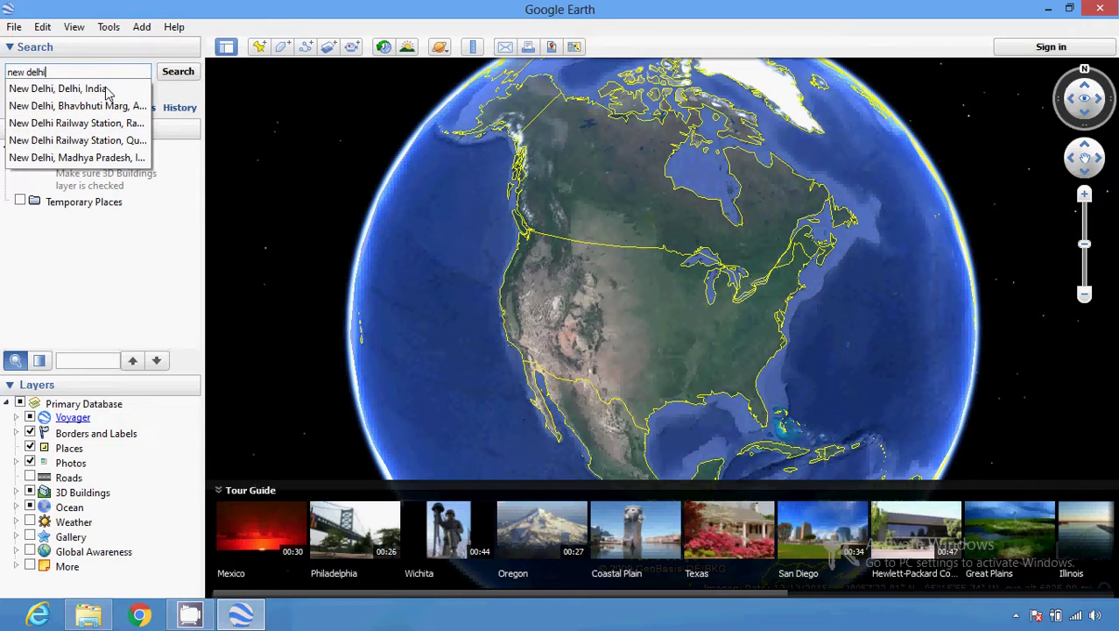
pyautogui.click(103, 89)
pyautogui.click(179, 74)
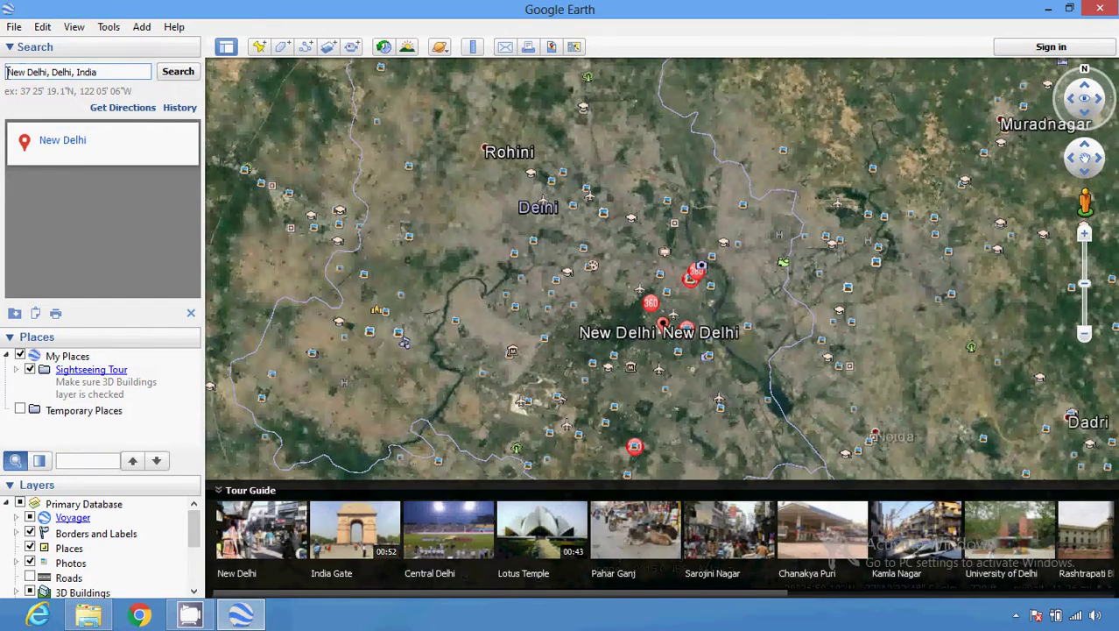
# Search for 'Sultanpur, New Delhi, Delhi, India' and fly to it.
pyautogui.write('su')
pyautogui.write('ltanpu')
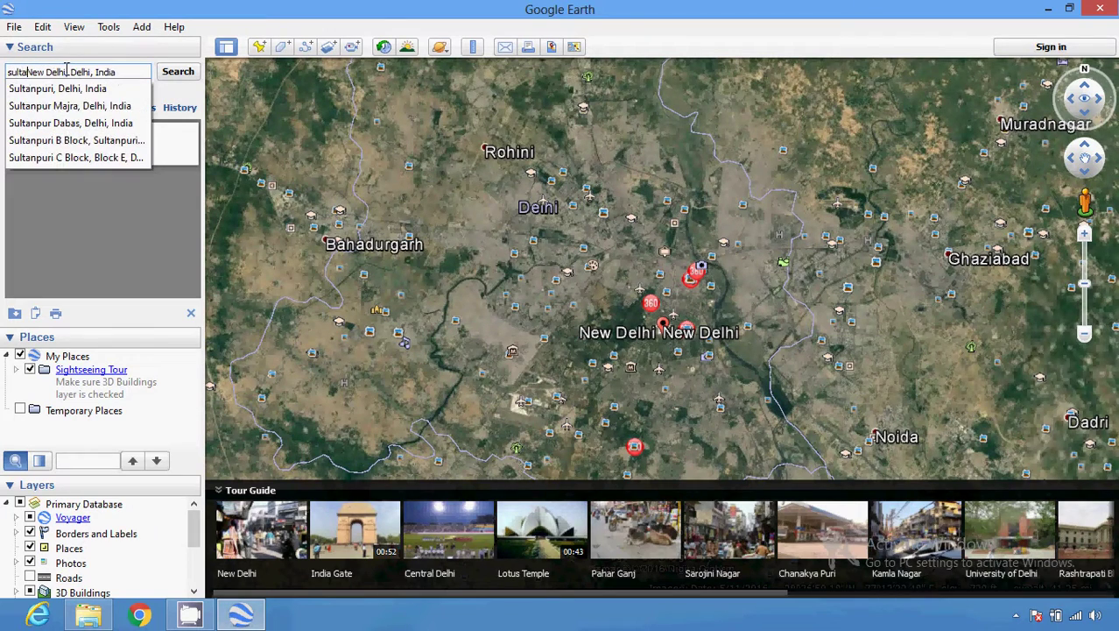
pyautogui.write('r')
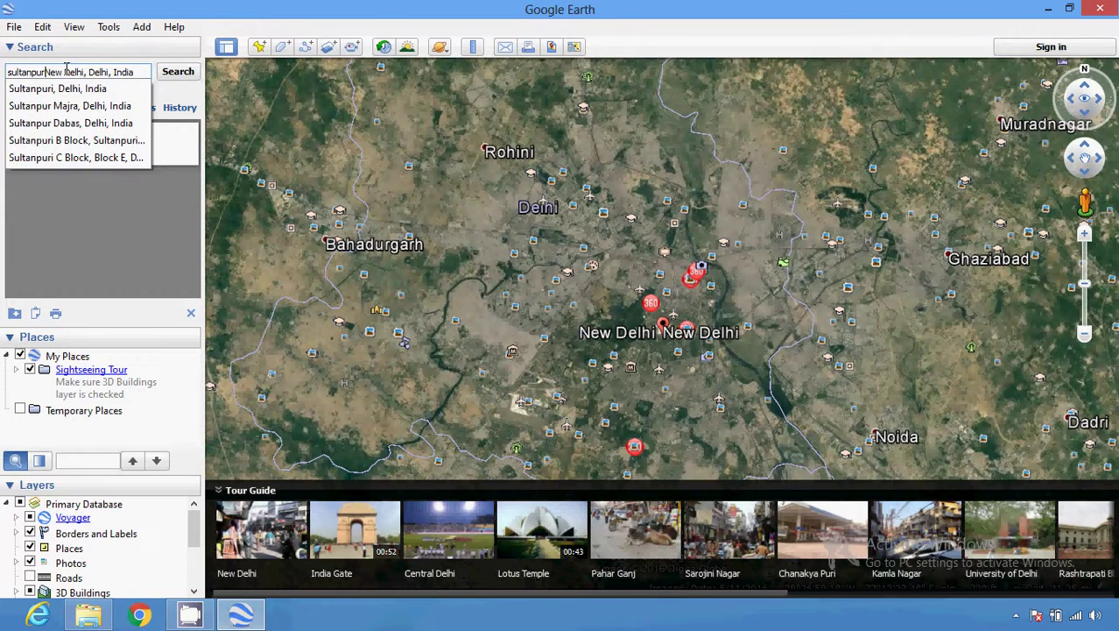
pyautogui.write(',')
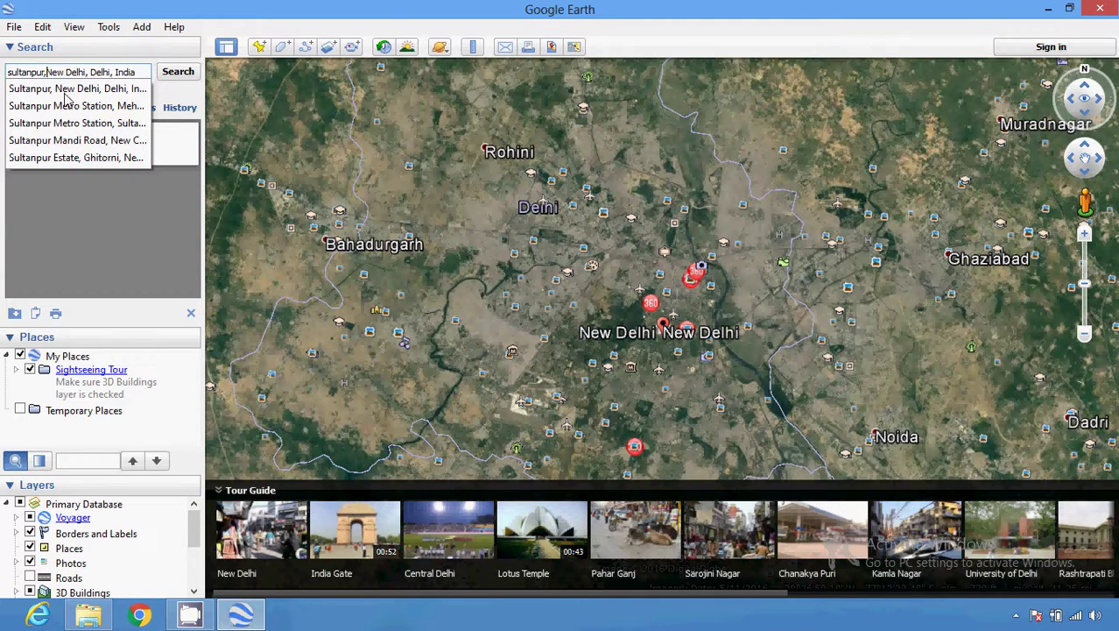
pyautogui.click(68, 91)
pyautogui.click(178, 72)
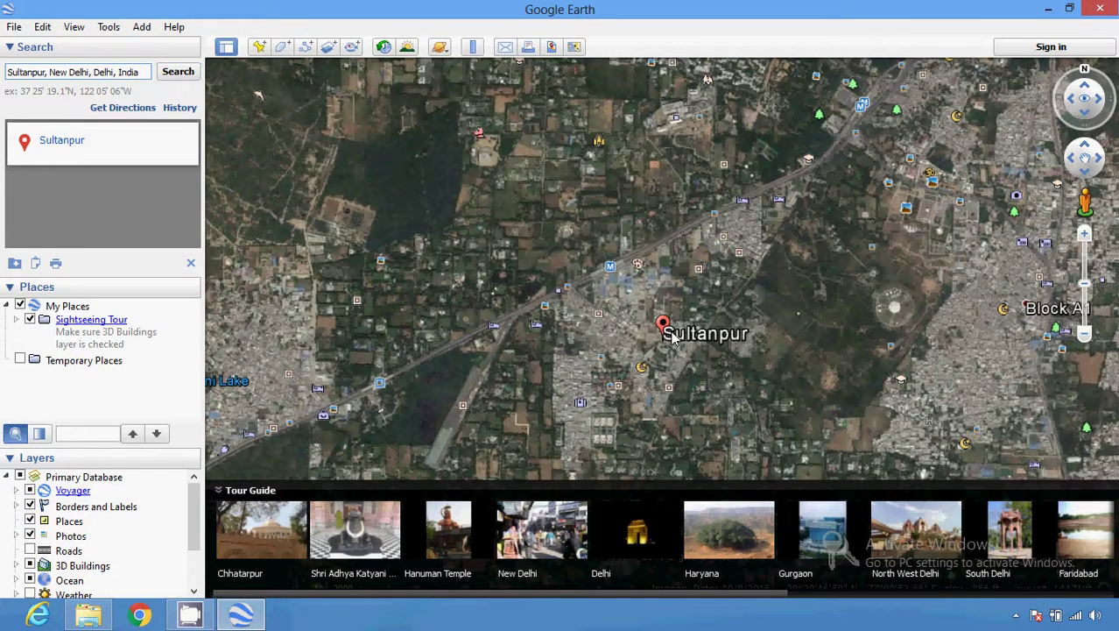
# Pan, zoom in once and recentre on the Sultanpur marker to see individual houses.
pyautogui.moveTo(670, 330); pyautogui.dragTo(682, 300)
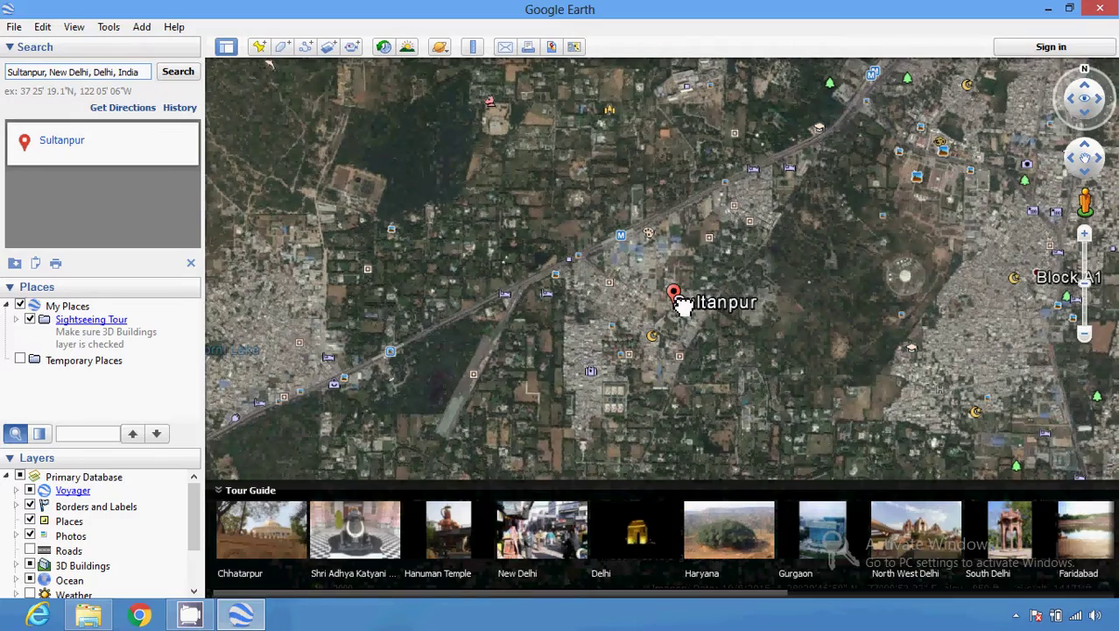
pyautogui.click(1084, 234)
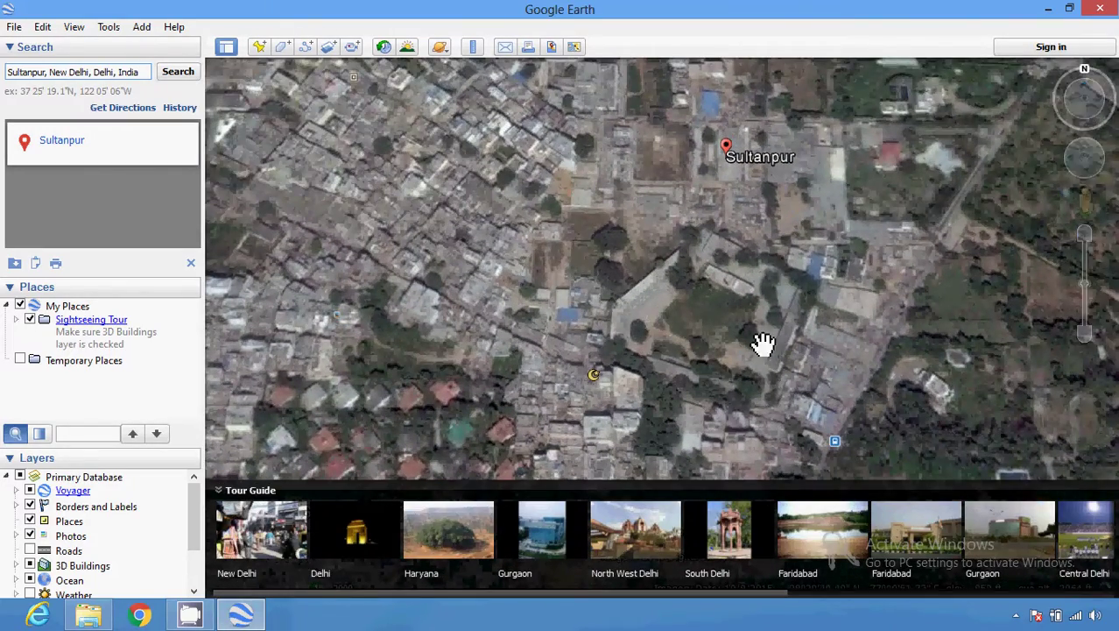
pyautogui.moveTo(759, 340); pyautogui.dragTo(756, 370)
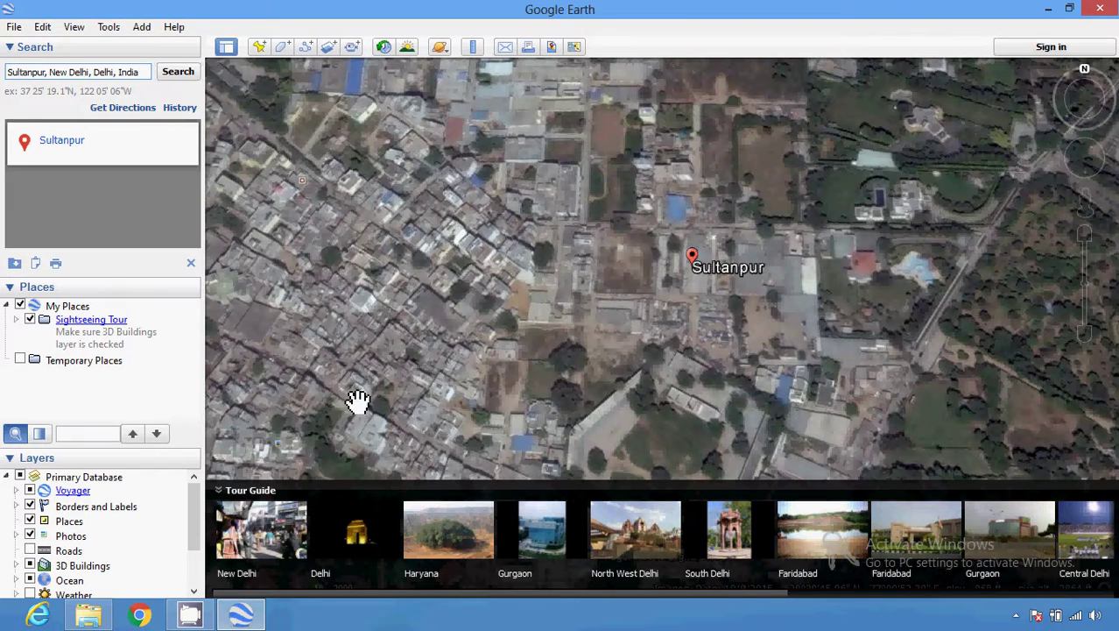
pyautogui.scroll(-1, 193, 506)
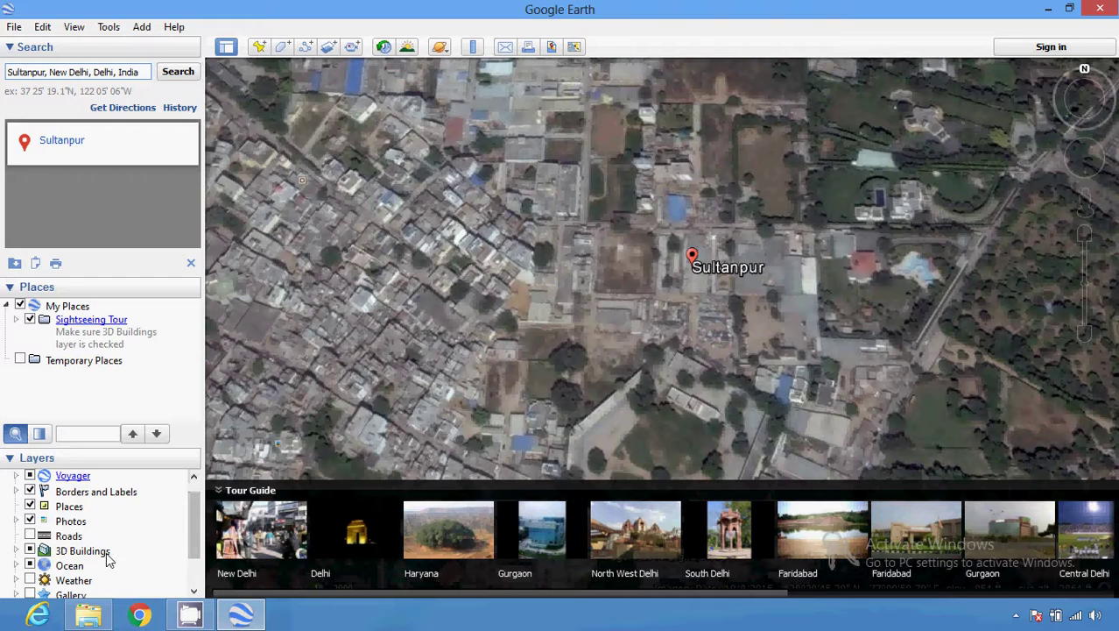
pyautogui.scroll(-2, 194, 527)
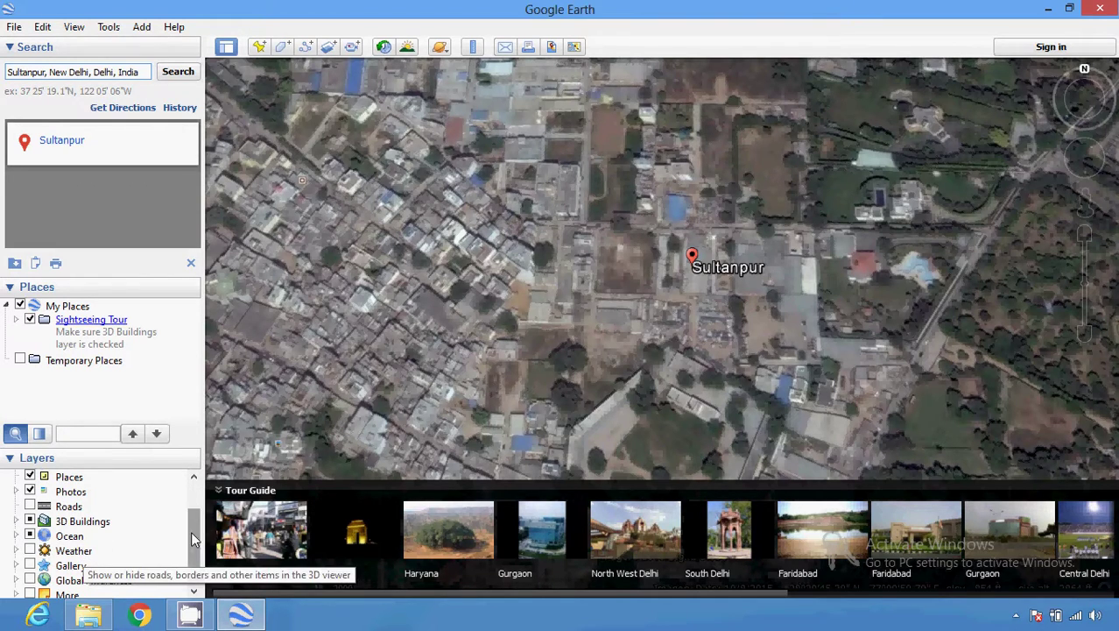
pyautogui.scroll(-1, 197, 557)
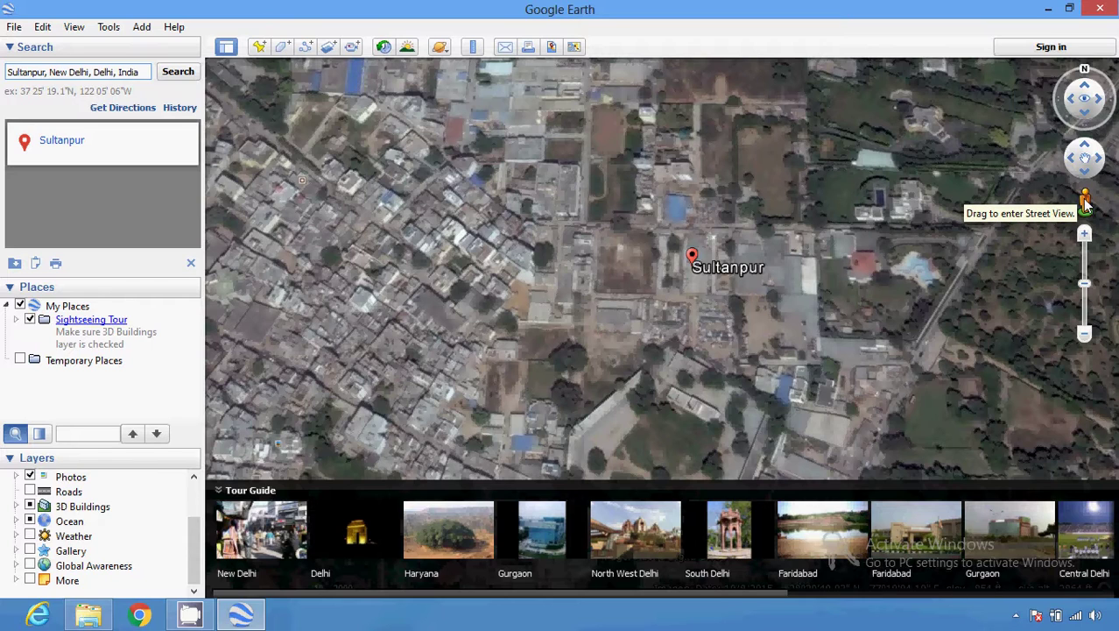
# Enter ground-level view near Sultanpur, move forward, then exit back to a low aerial view.
pyautogui.click(1086, 99)
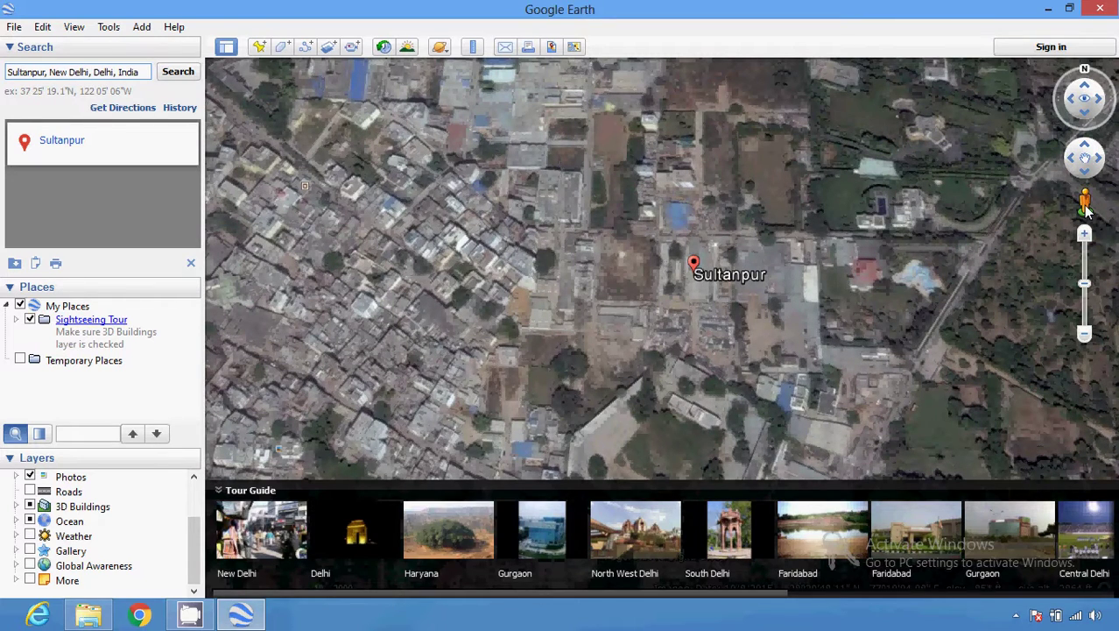
pyautogui.moveTo(1086, 207); pyautogui.dragTo(1013, 210)
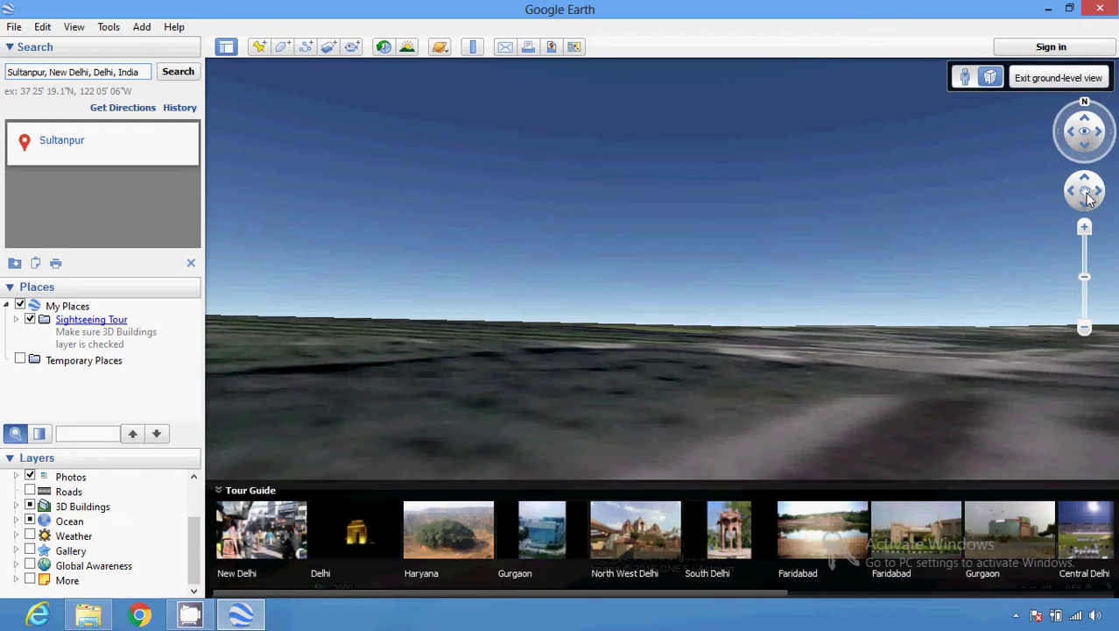
pyautogui.moveTo(1077, 199); pyautogui.dragTo(1100, 196)
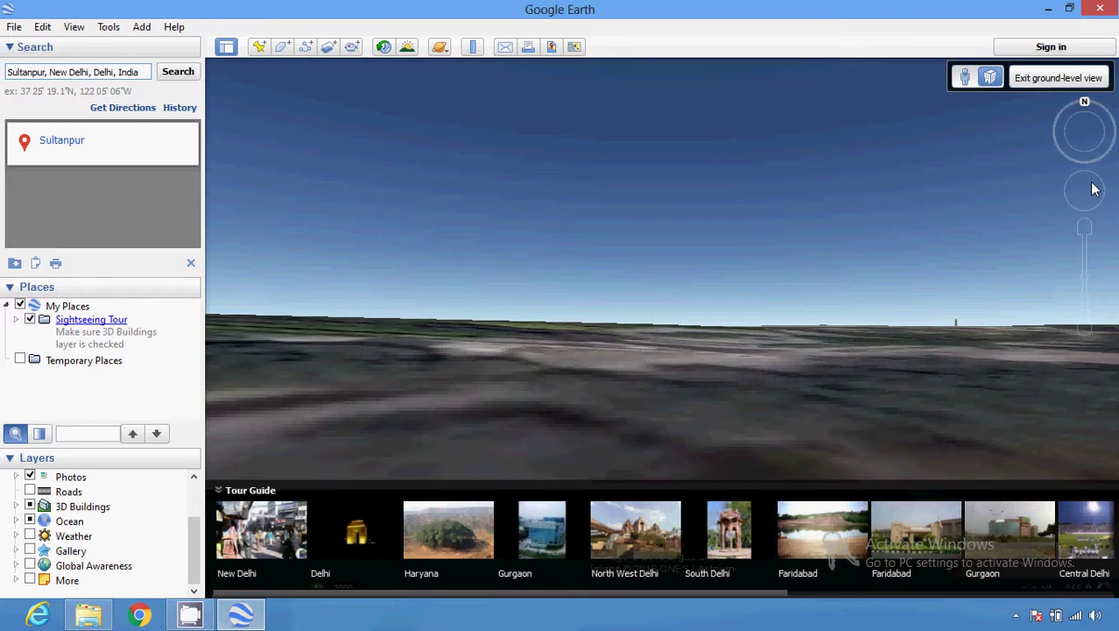
pyautogui.moveTo(1084, 189)
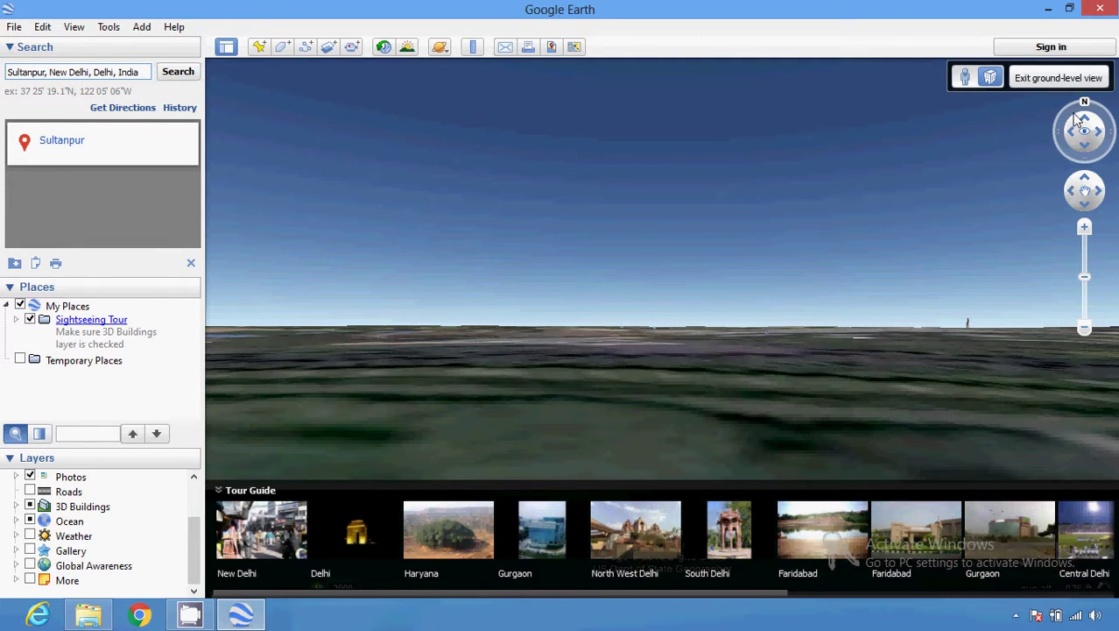
pyautogui.click(1049, 80)
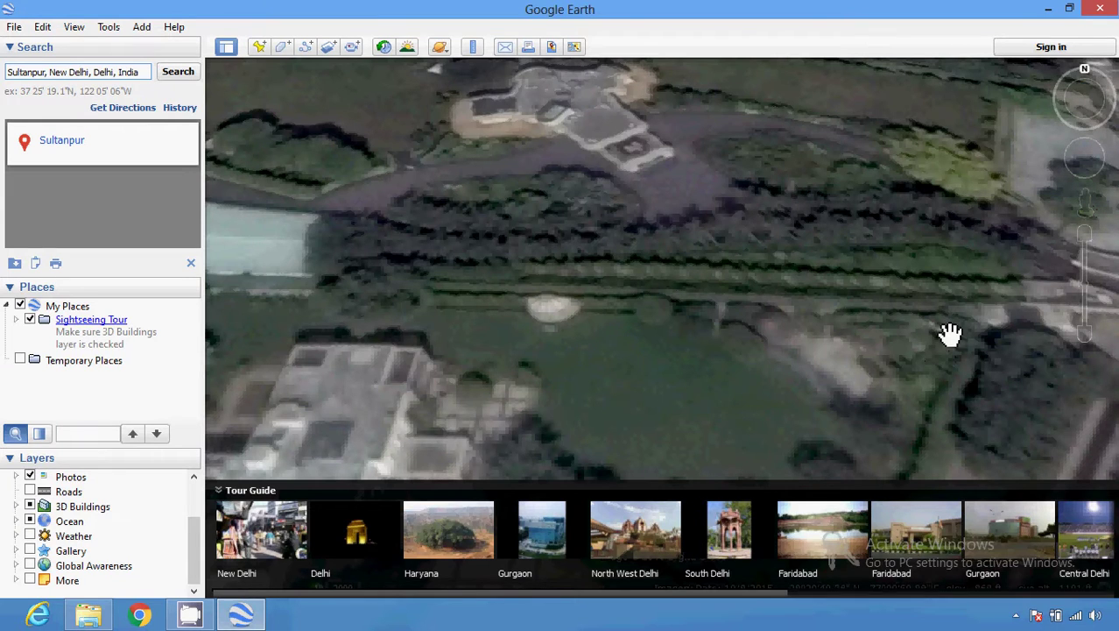
pyautogui.moveTo(1067, 308)
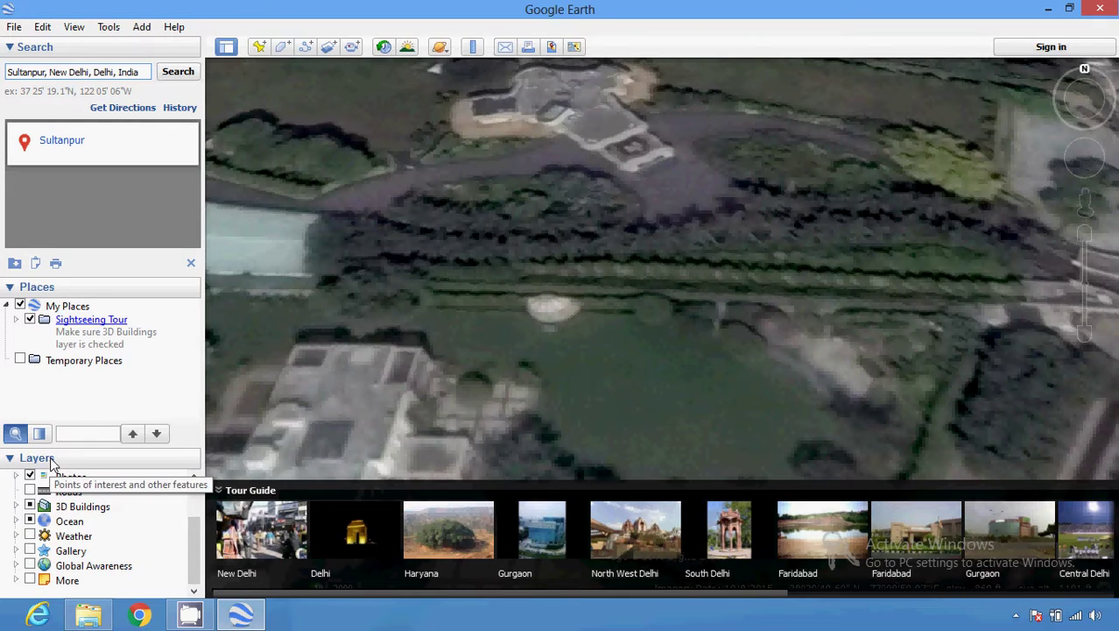
# Collapse the Layers and Places lists and clear the search results.
pyautogui.click(21, 461)
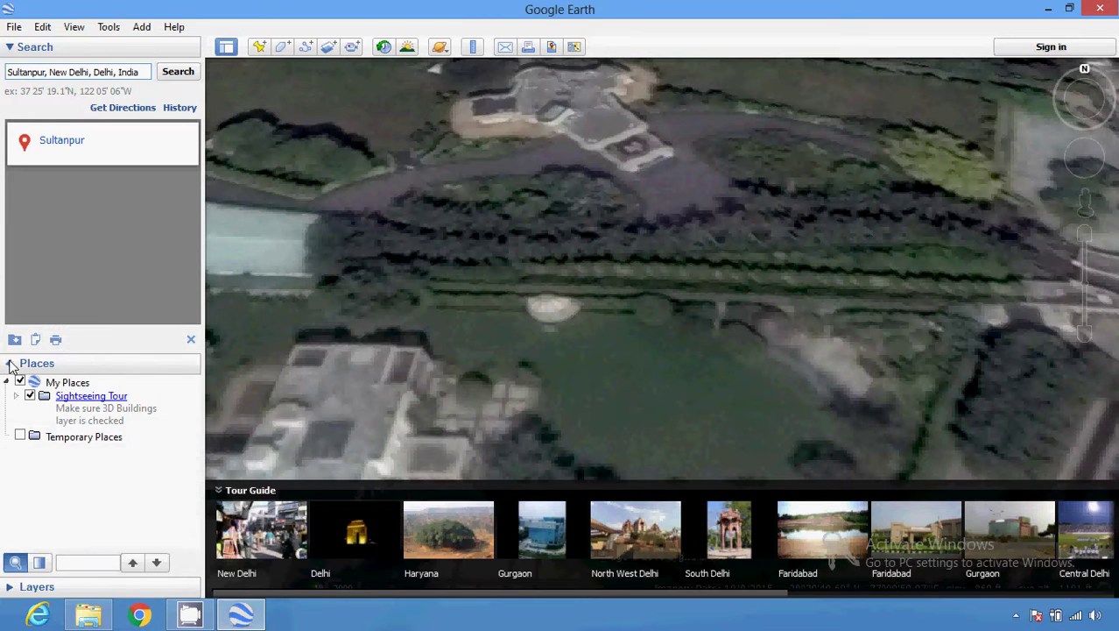
pyautogui.click(10, 363)
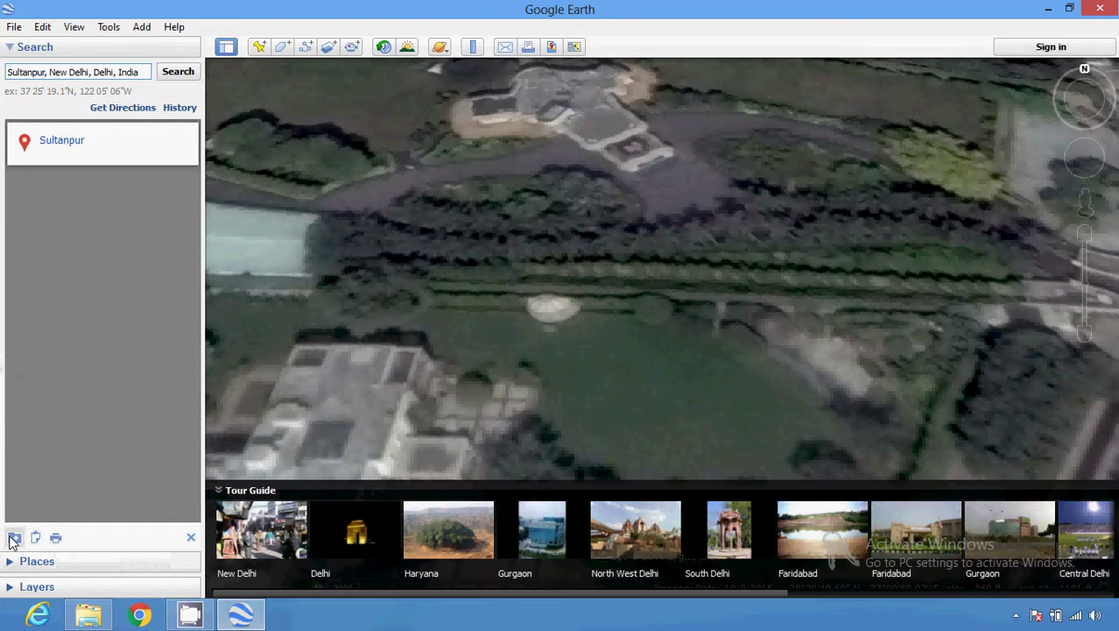
pyautogui.click(192, 536)
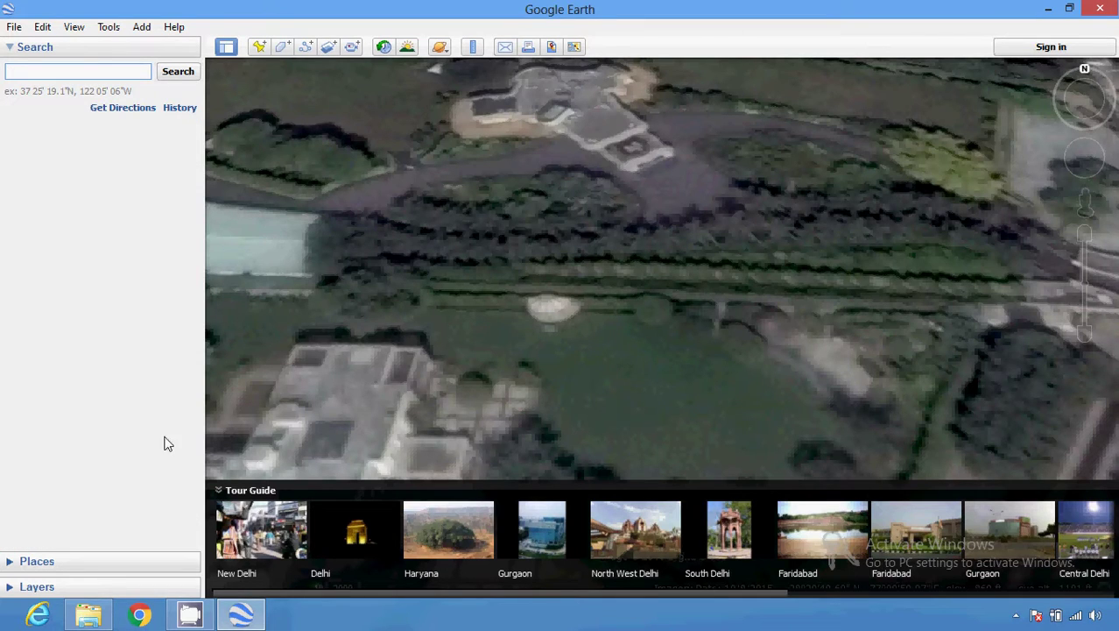
# Turn on the Roads, Weather and Gallery layers and expand Weather's sub-layers.
pyautogui.click(59, 585)
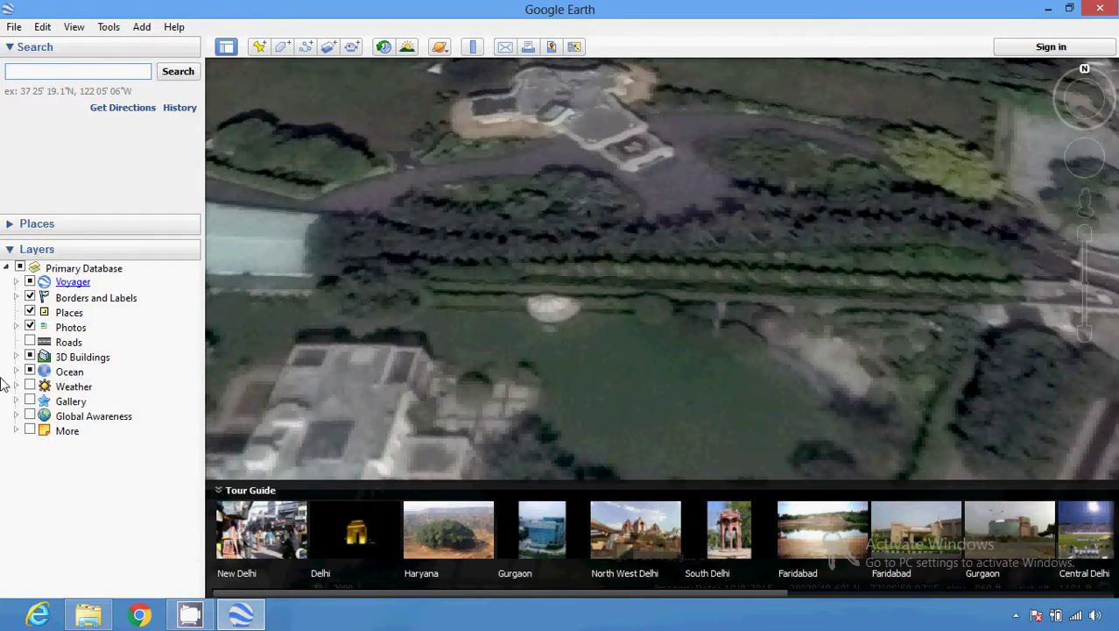
pyautogui.click(31, 341)
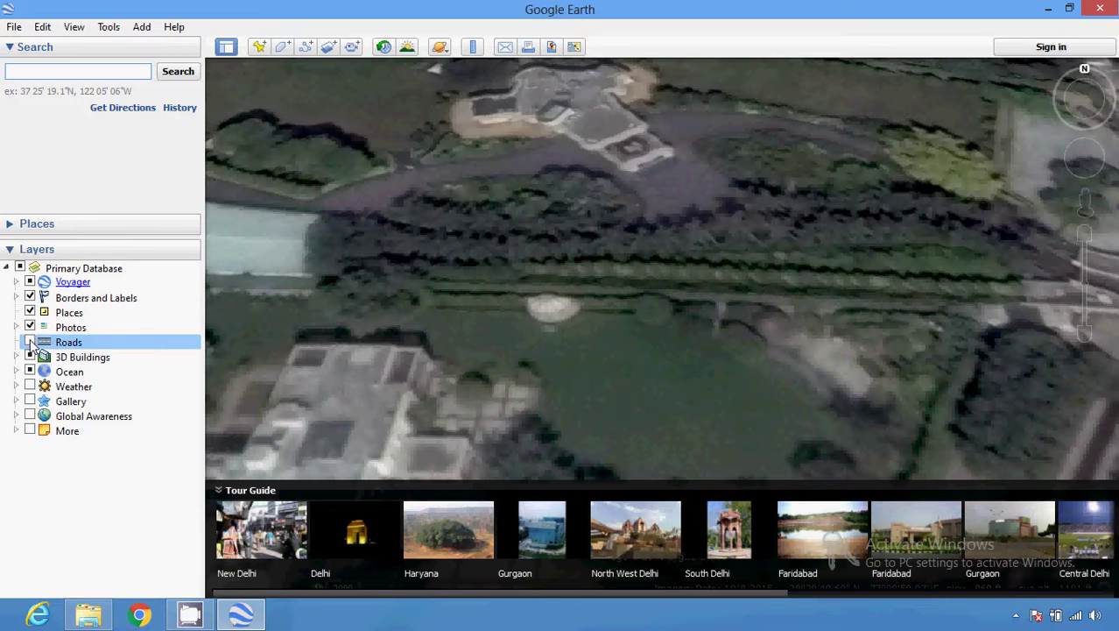
pyautogui.click(29, 386)
pyautogui.click(30, 401)
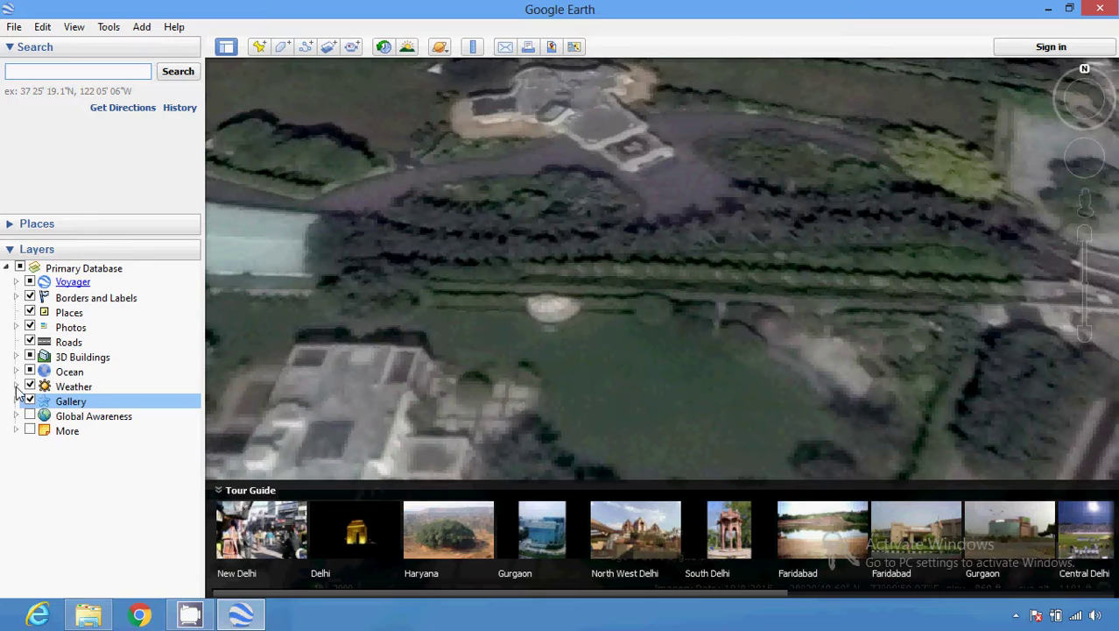
pyautogui.click(16, 386)
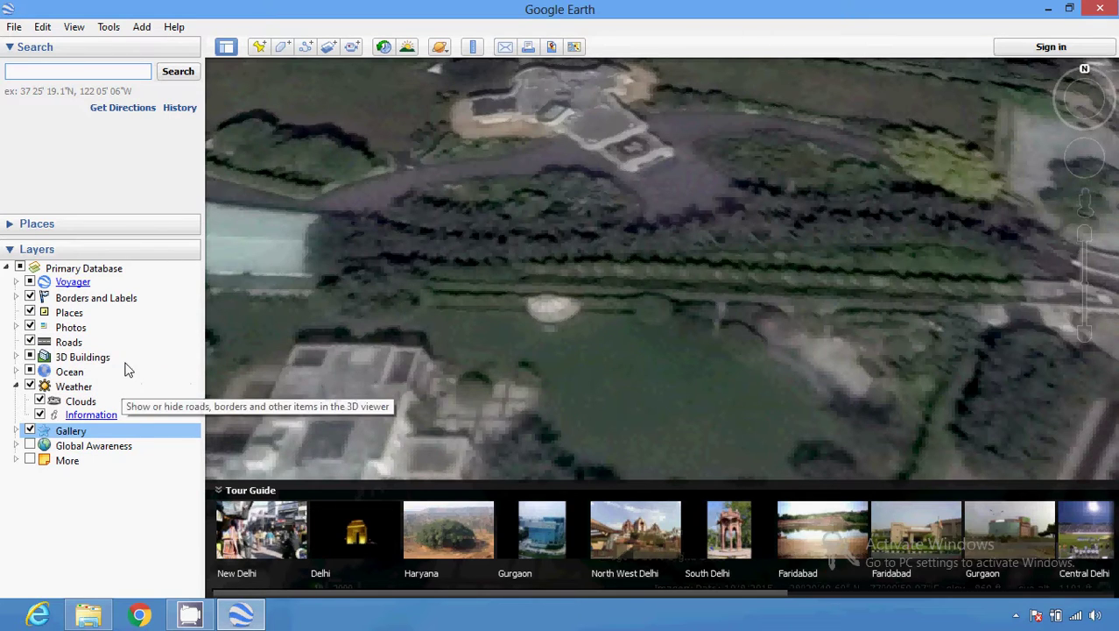
pyautogui.click(110, 27)
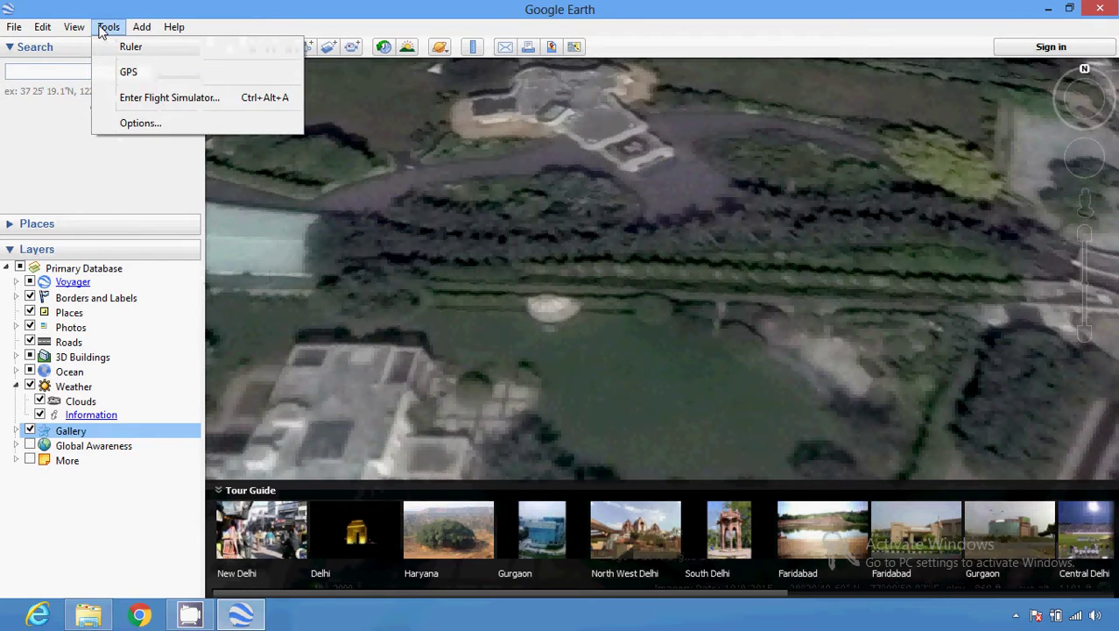
pyautogui.moveTo(74, 30)
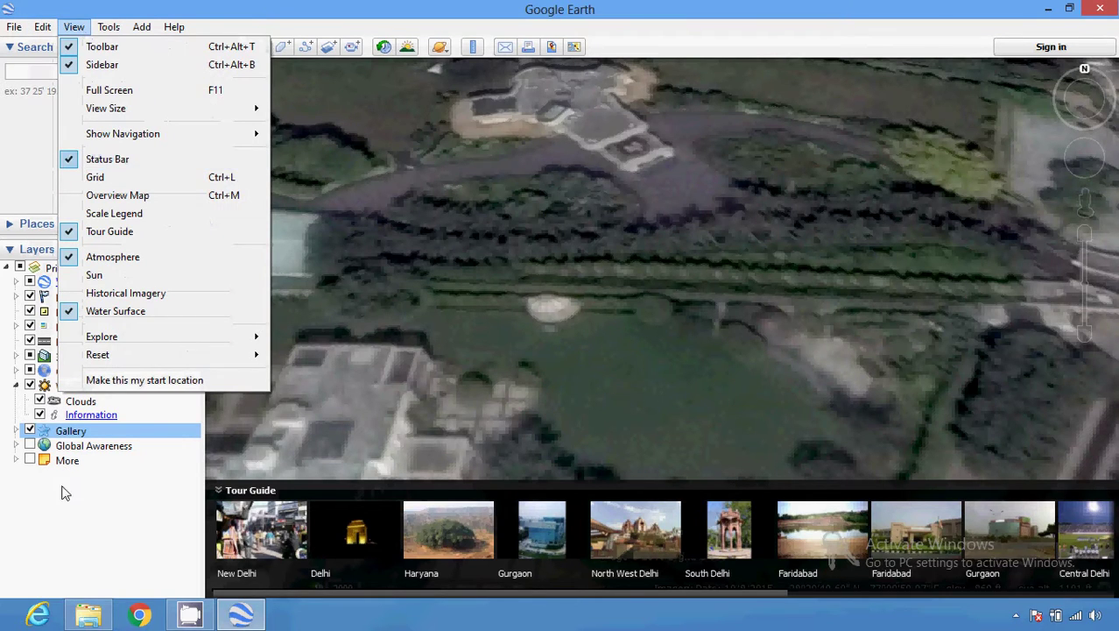
pyautogui.click(58, 541)
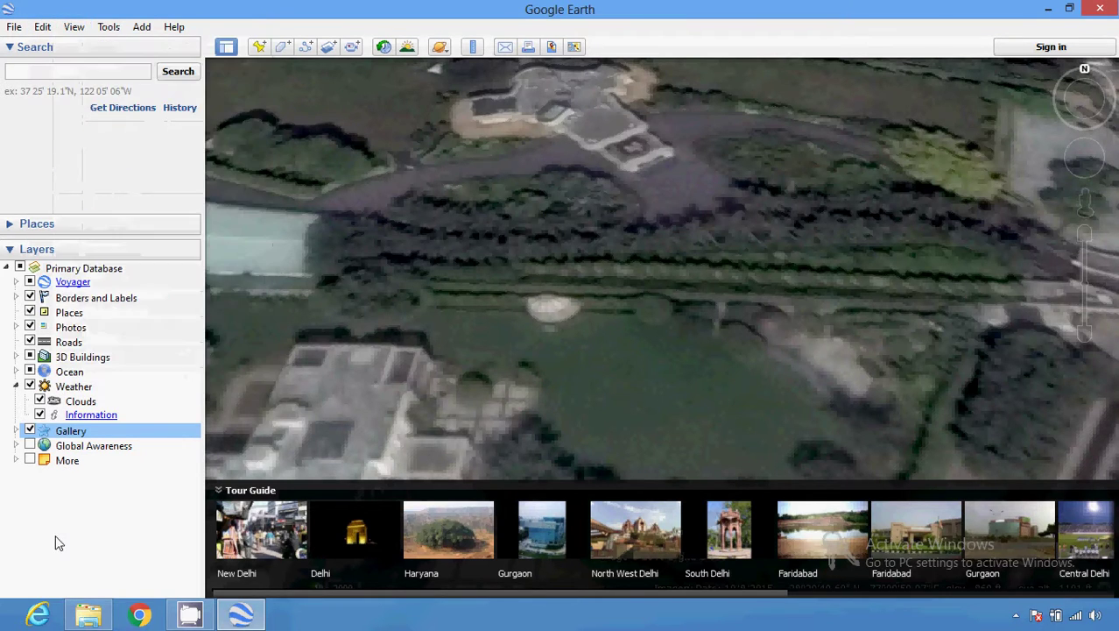
# Expand Gallery to show 360Cities, Earthquakes and NASA, then select the Earthquakes sub-layer.
pyautogui.click(15, 431)
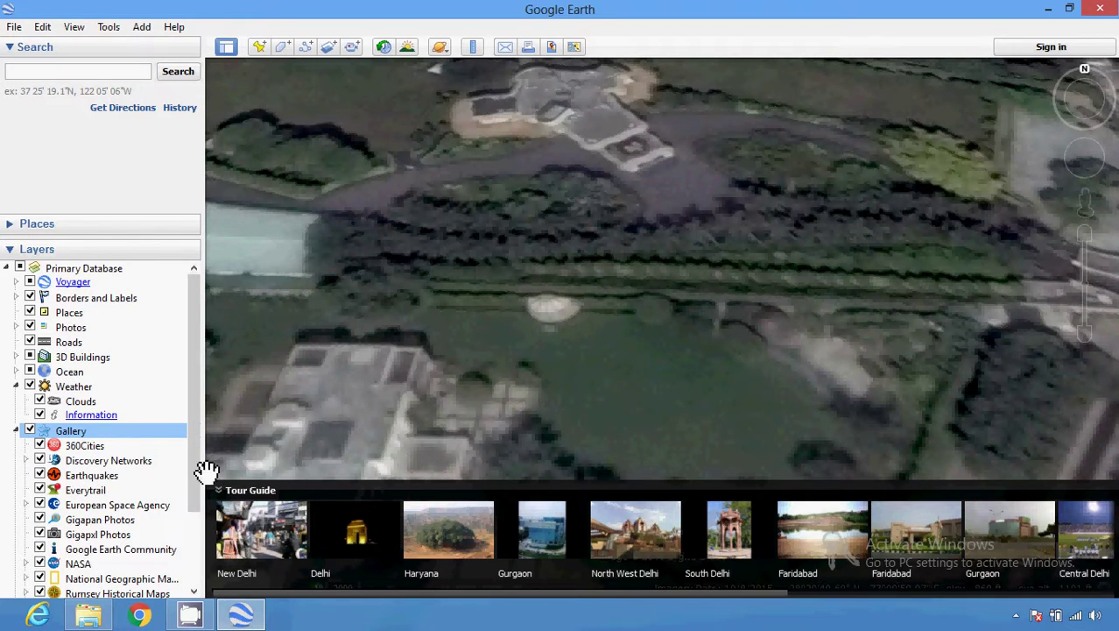
pyautogui.click(76, 475)
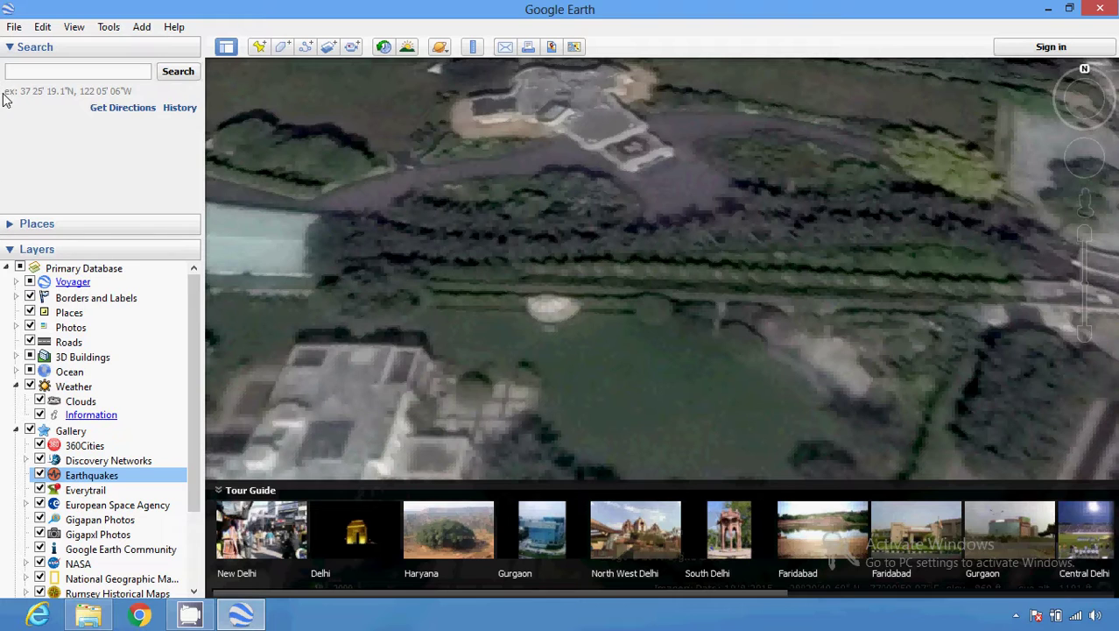
# Glance at the File menu, then reveal the Explore submenu listing Earth, Sky, Mars and Moon.
pyautogui.click(15, 27)
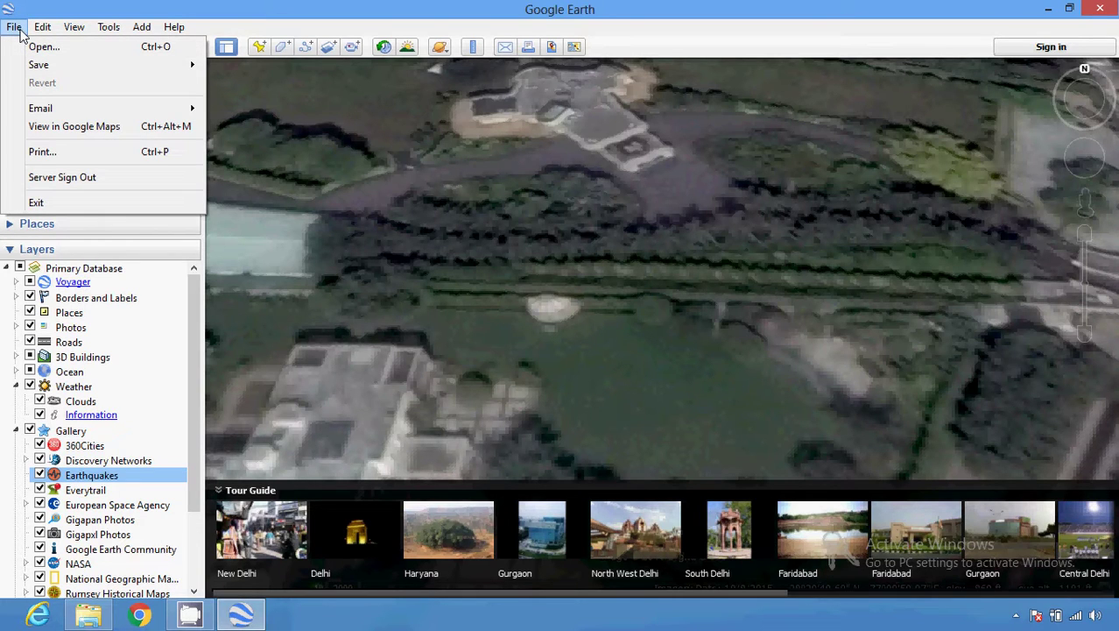
pyautogui.click(21, 33)
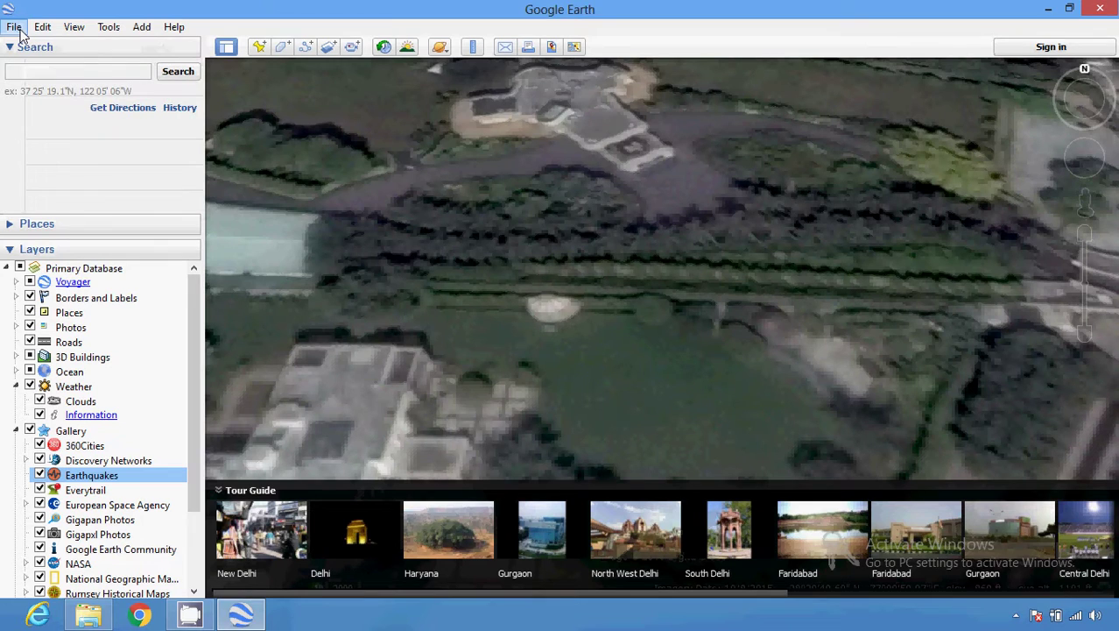
pyautogui.click(74, 27)
pyautogui.moveTo(205, 338)
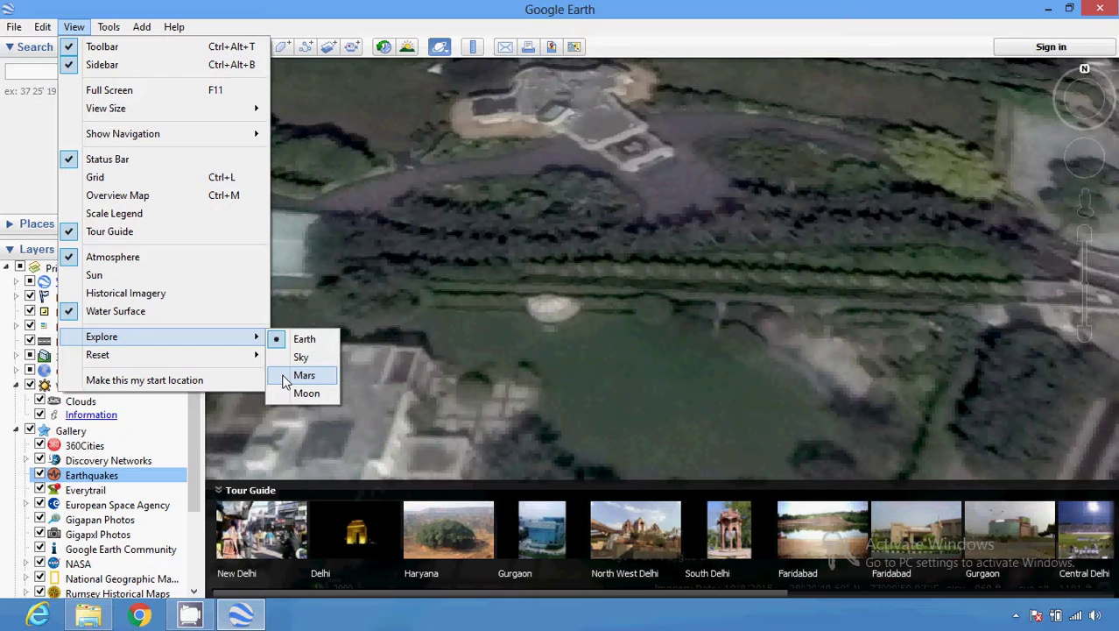
# Choose Moon under View > Explore so the whole Moon fills the view.
pyautogui.click(306, 394)
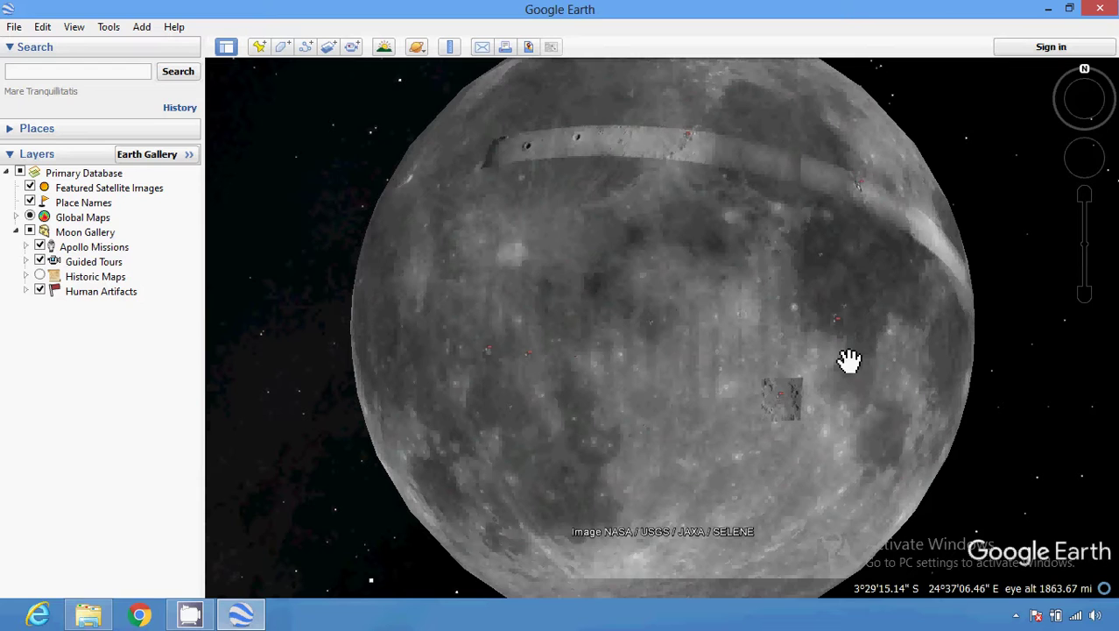
pyautogui.click(75, 27)
pyautogui.click(75, 27)
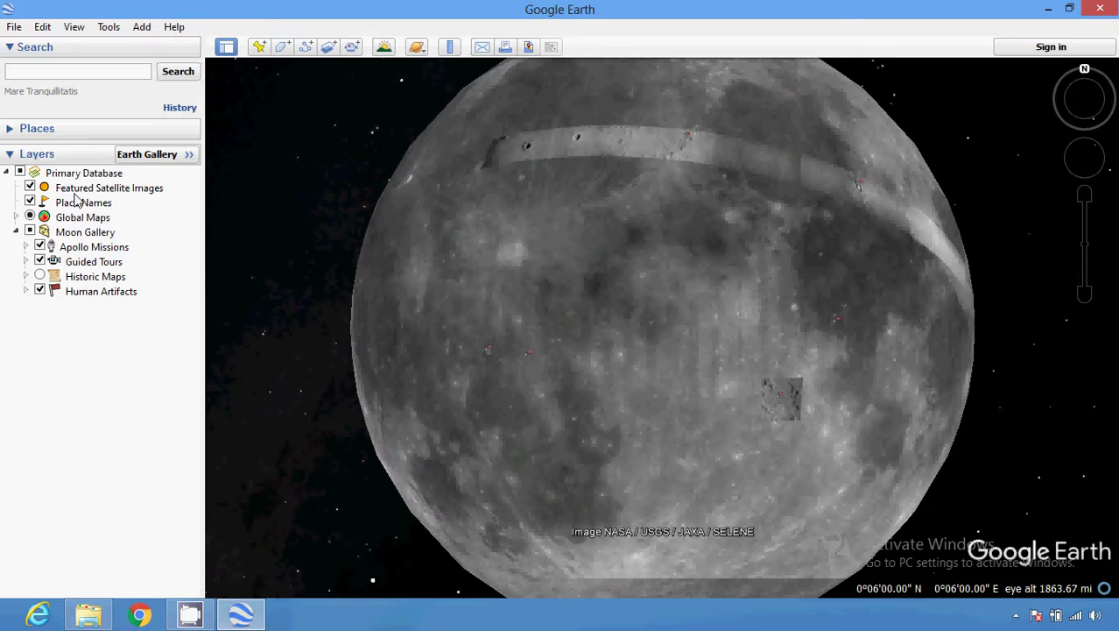
# Collapse and re-expand the Layers list, open Earth Gallery online, then close the browser.
pyautogui.click(10, 154)
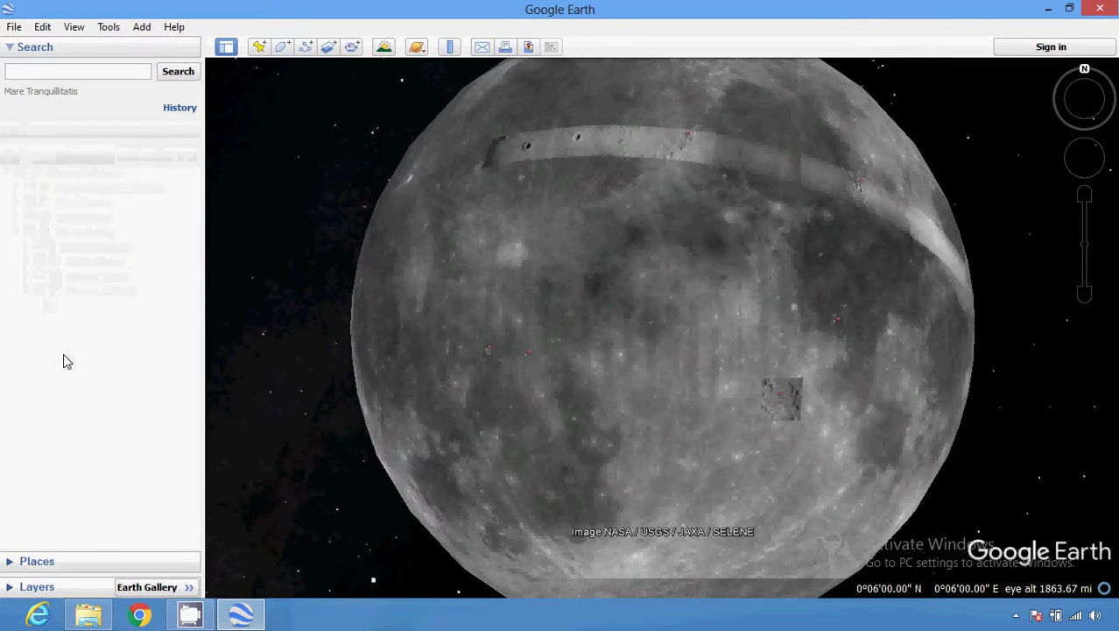
pyautogui.click(35, 589)
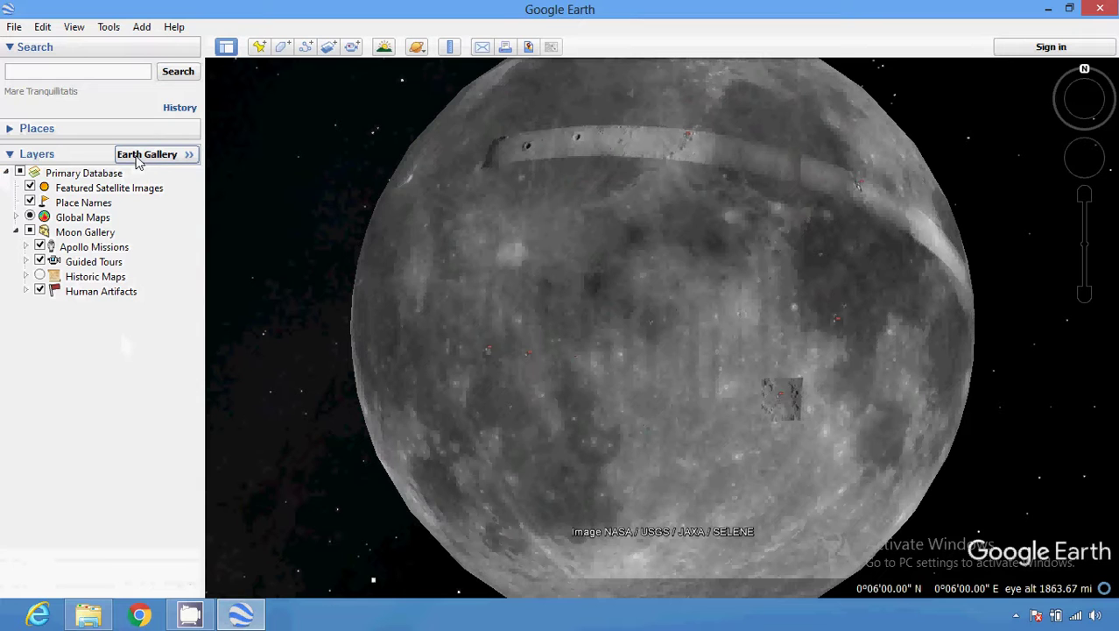
pyautogui.click(138, 161)
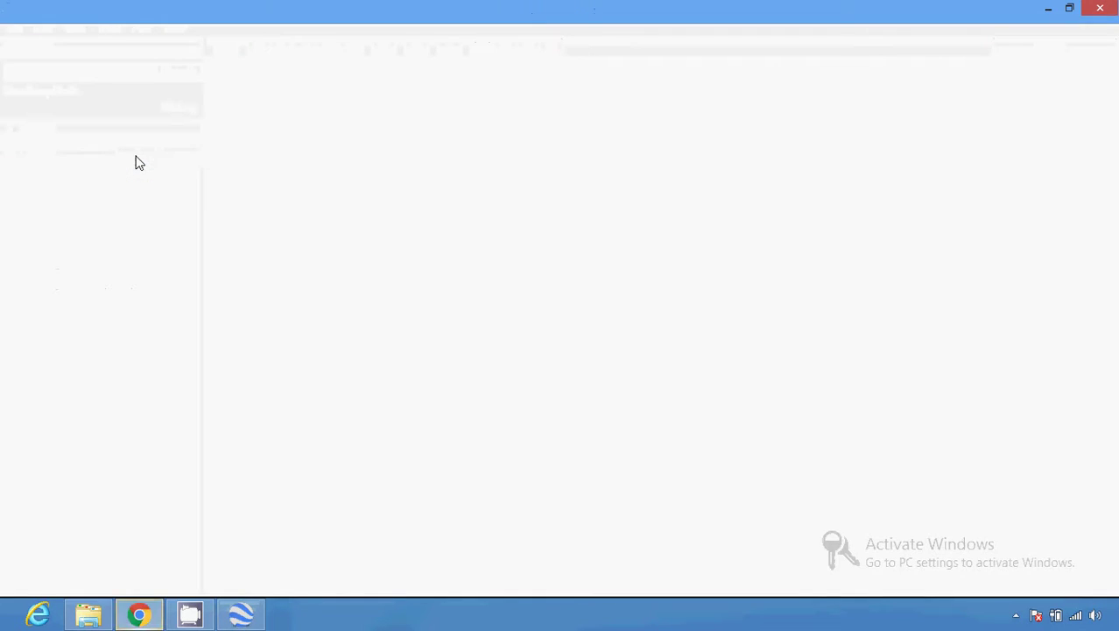
pyautogui.moveTo(144, 616)
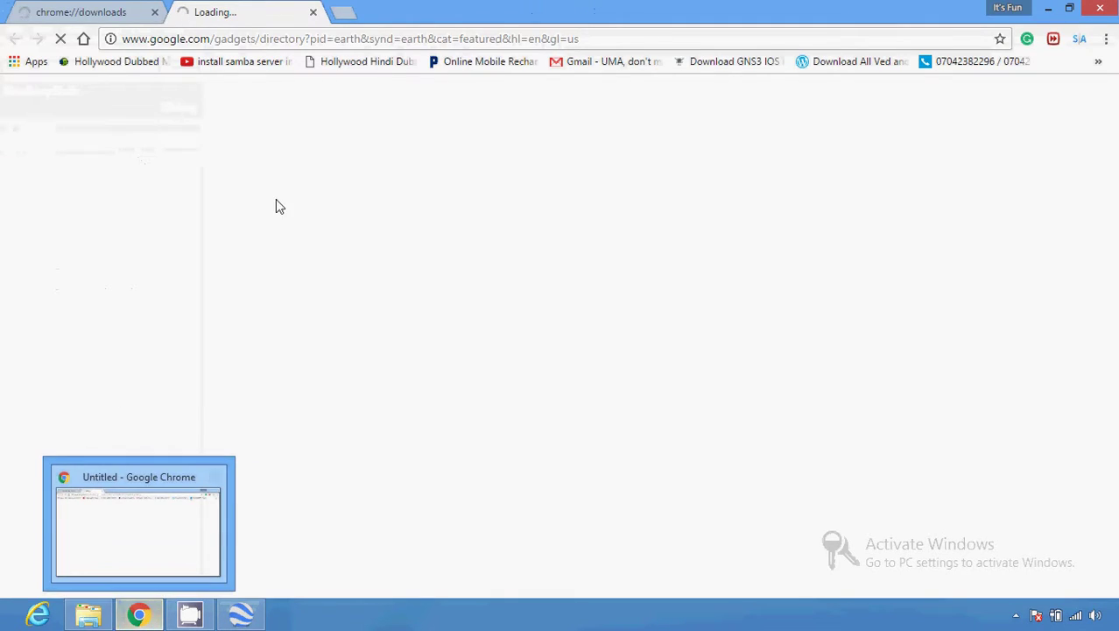
pyautogui.click(1109, 7)
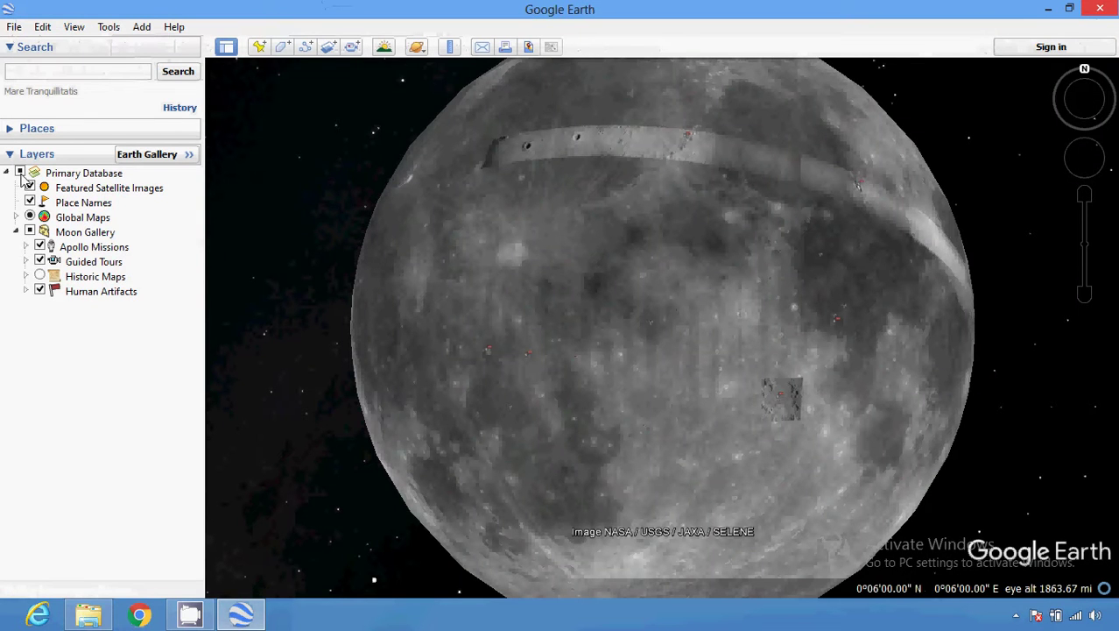
# Show My Places' Sightseeing Tour and expand Global Maps, Historic Maps, Guided Tours and Apollo Missions.
pyautogui.click(44, 130)
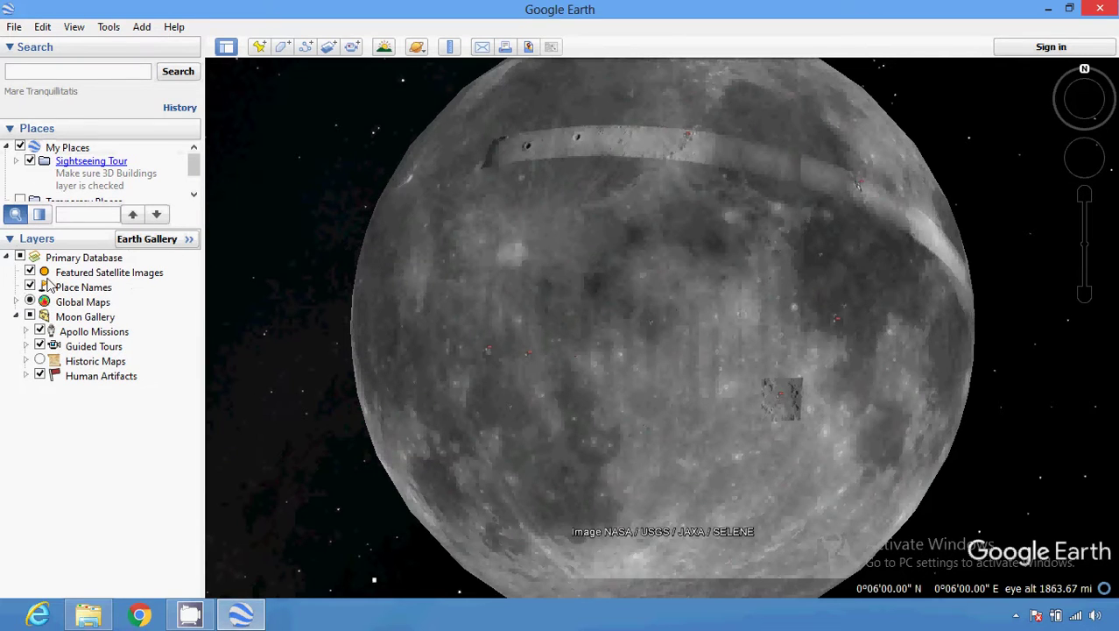
pyautogui.click(16, 302)
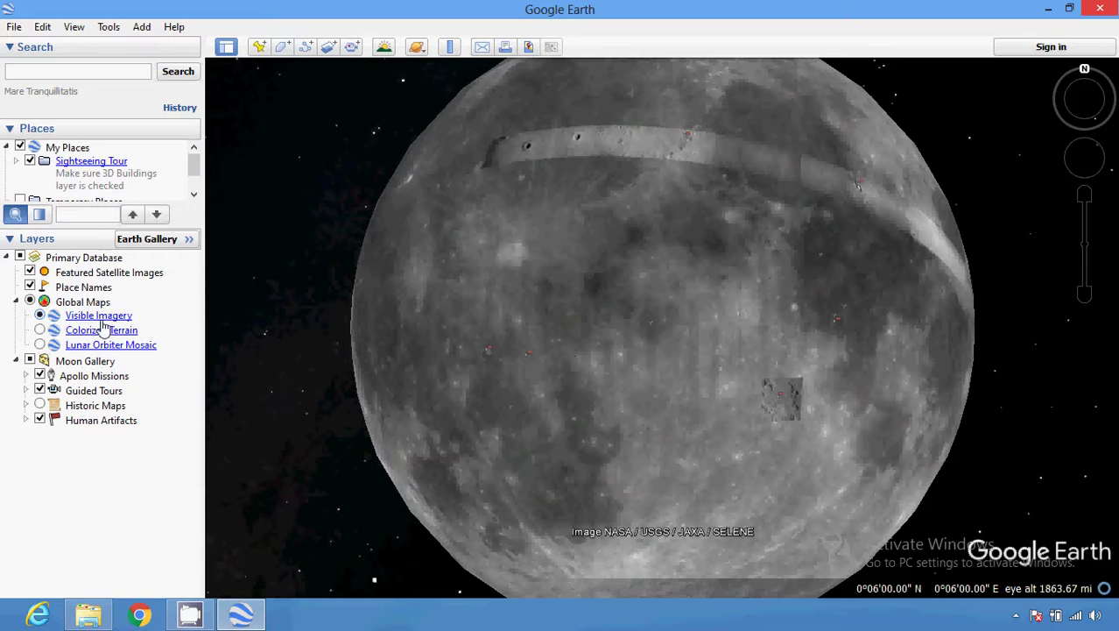
pyautogui.click(26, 406)
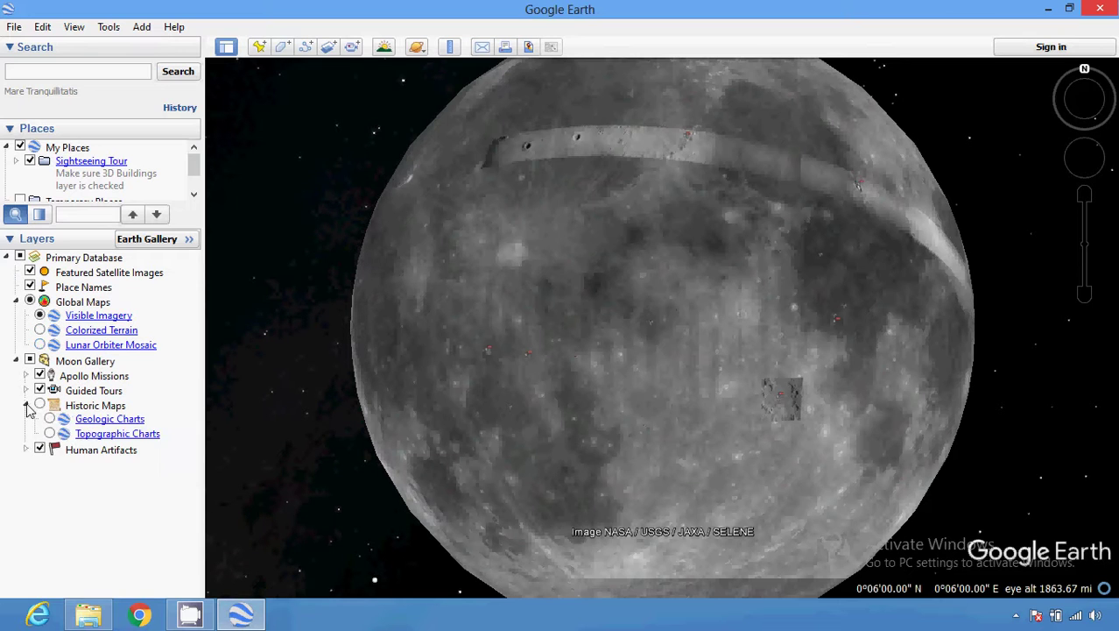
pyautogui.click(26, 391)
pyautogui.click(27, 376)
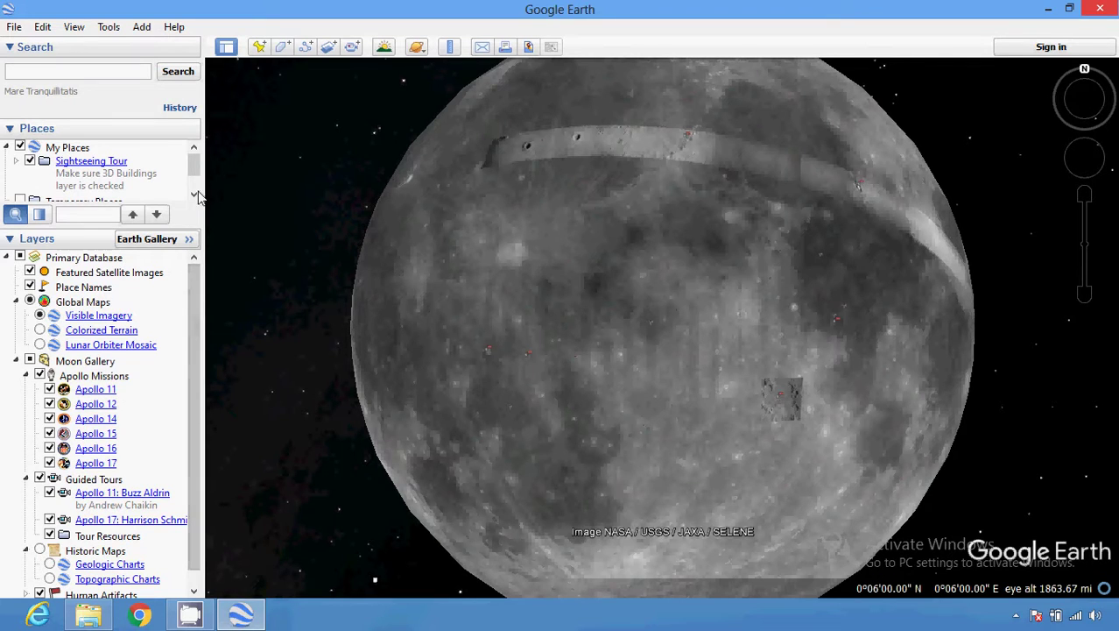
pyautogui.moveTo(197, 165)
pyautogui.mouseDown()
pyautogui.moveTo(196, 182)
pyautogui.moveTo(195, 155)
pyautogui.mouseUp()
# Choose Sky under View > Explore to show the star field around the Pinwheel Galaxy.
pyautogui.click(86, 33)
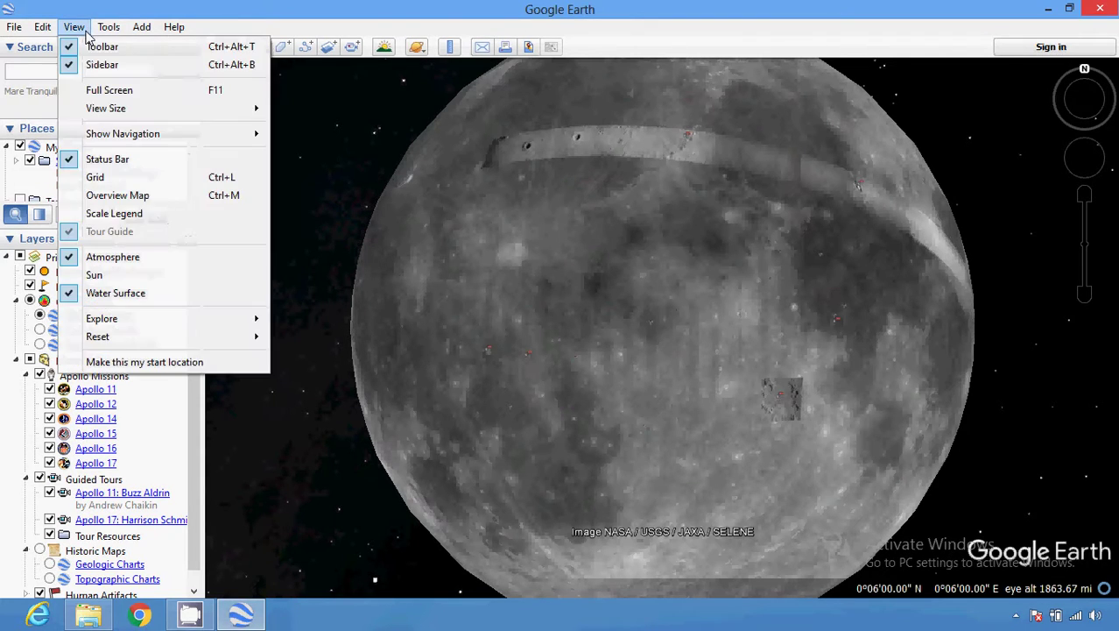
pyautogui.moveTo(249, 317)
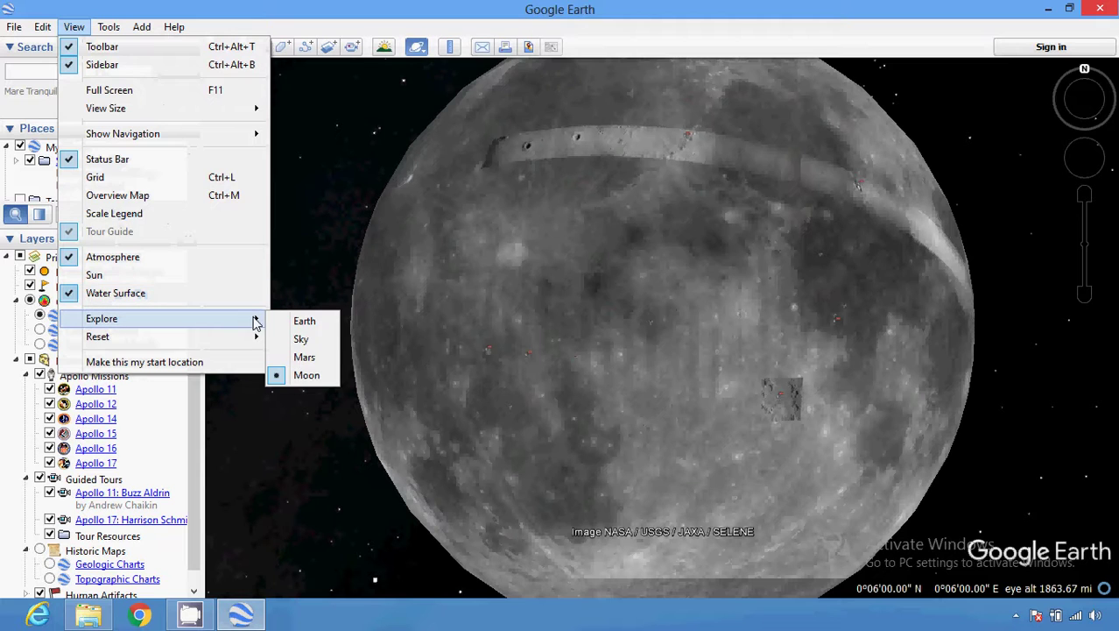
pyautogui.click(285, 341)
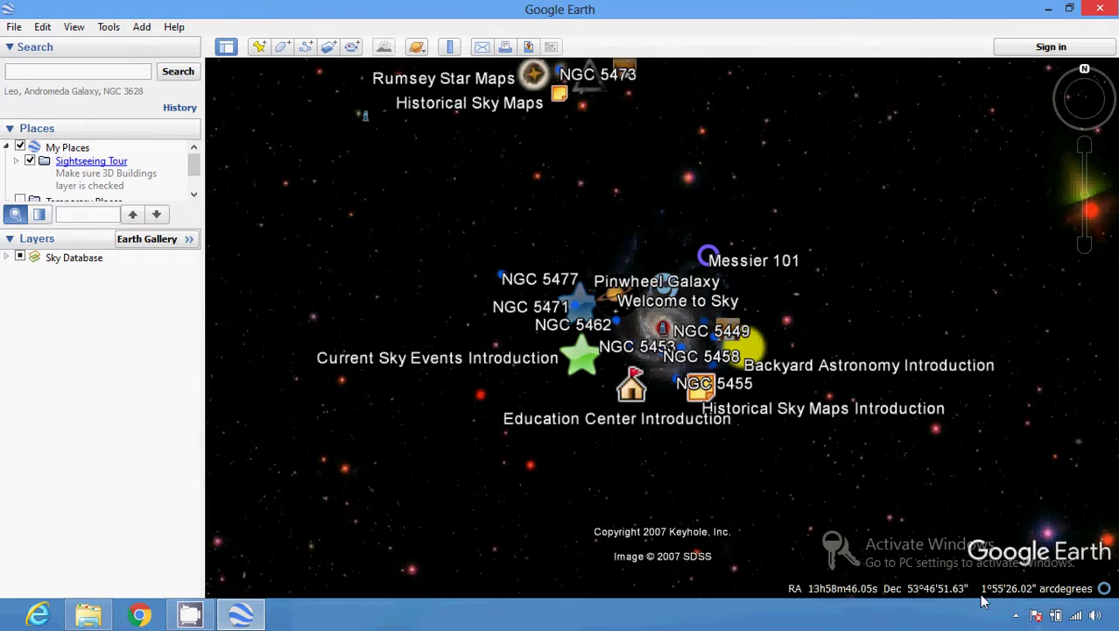
pyautogui.click(1016, 616)
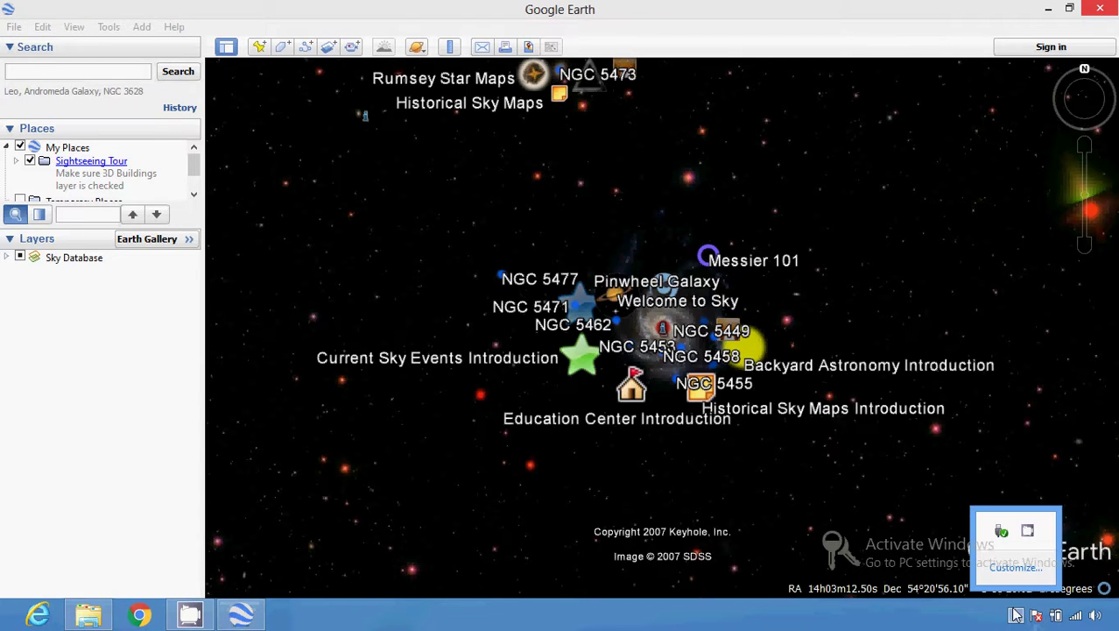
pyautogui.rightClick(1028, 533)
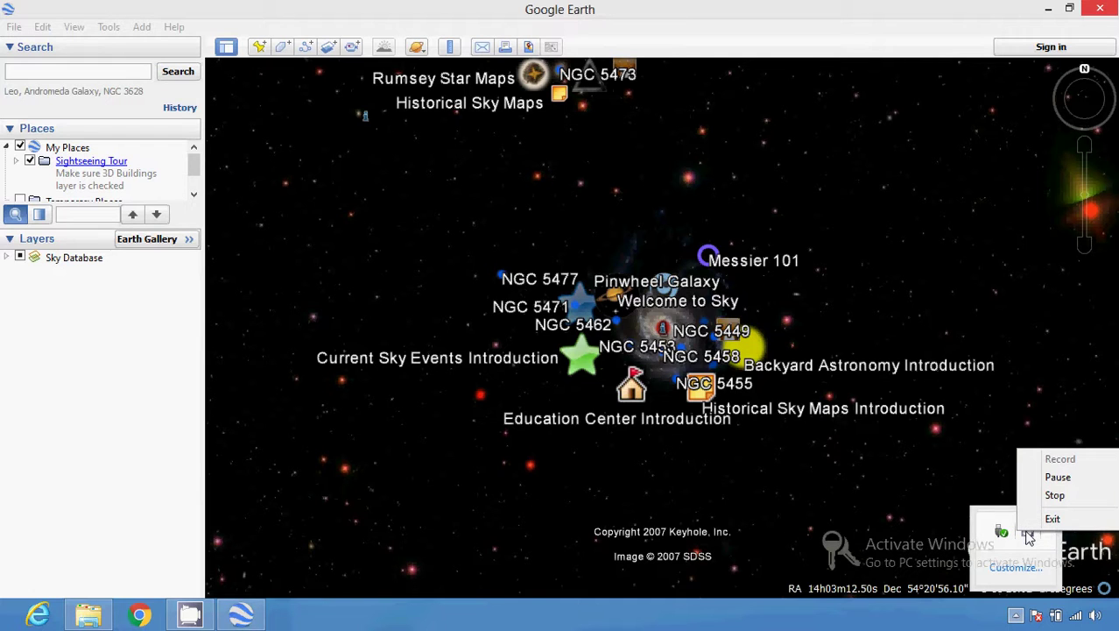